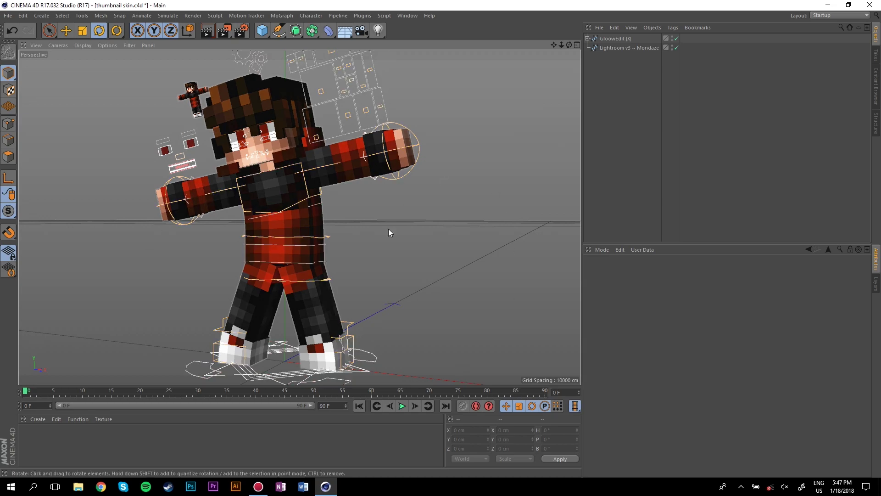
# Lower the character's left arm by rotating its shoulder to about H 14.6°, P -3.1°, B 26.6°
pyautogui.click(431, 245)
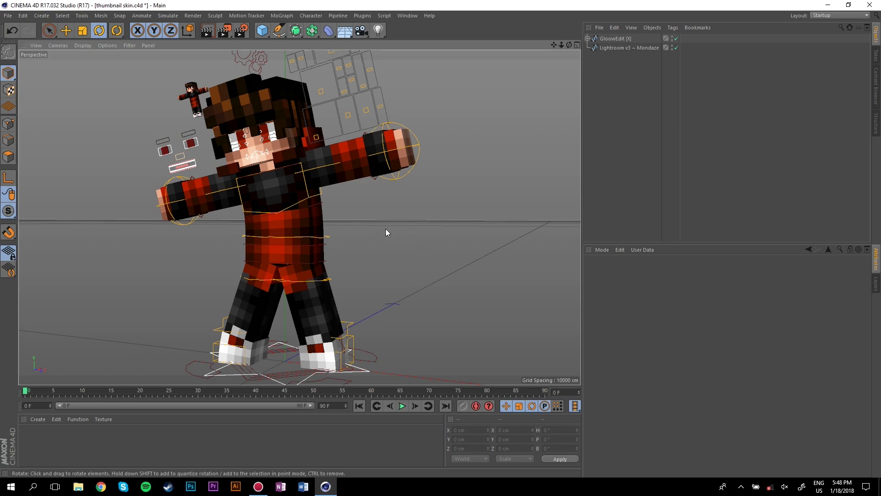
pyautogui.click(320, 205)
pyautogui.moveTo(335, 197)
pyautogui.mouseDown()
pyautogui.moveTo(319, 220)
pyautogui.moveTo(332, 198)
pyautogui.mouseUp()
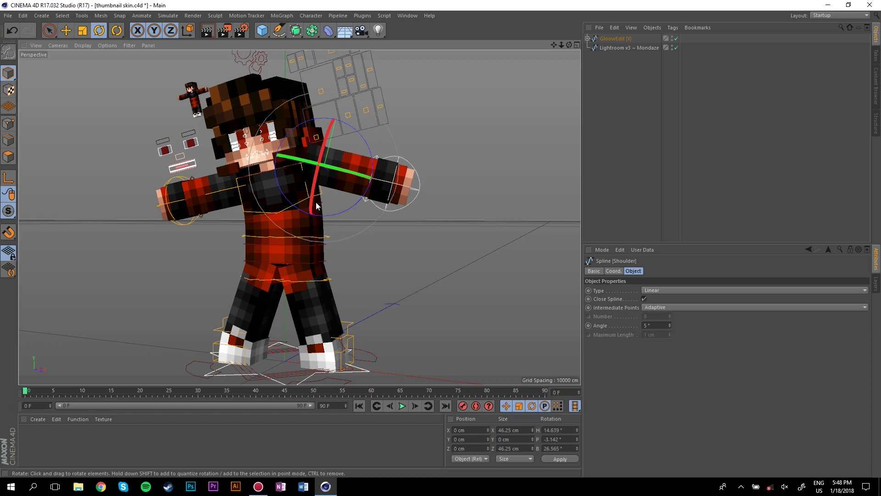
# Lower the character's right hand and rotate that shoulder to about H 45°, P -54°, B 30°, bringing the bent arm forward
pyautogui.click(67, 31)
pyautogui.moveTo(183, 201); pyautogui.dragTo(218, 236)
pyautogui.click(207, 194)
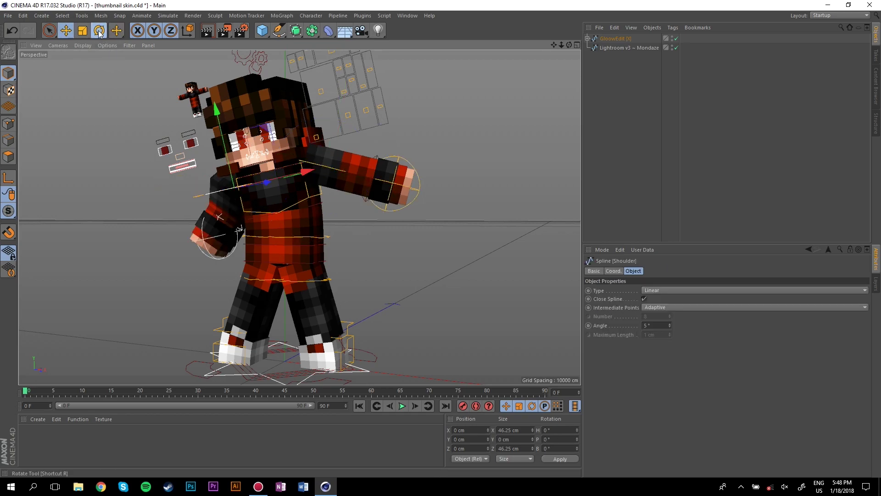
pyautogui.click(99, 30)
pyautogui.moveTo(215, 197); pyautogui.dragTo(180, 153)
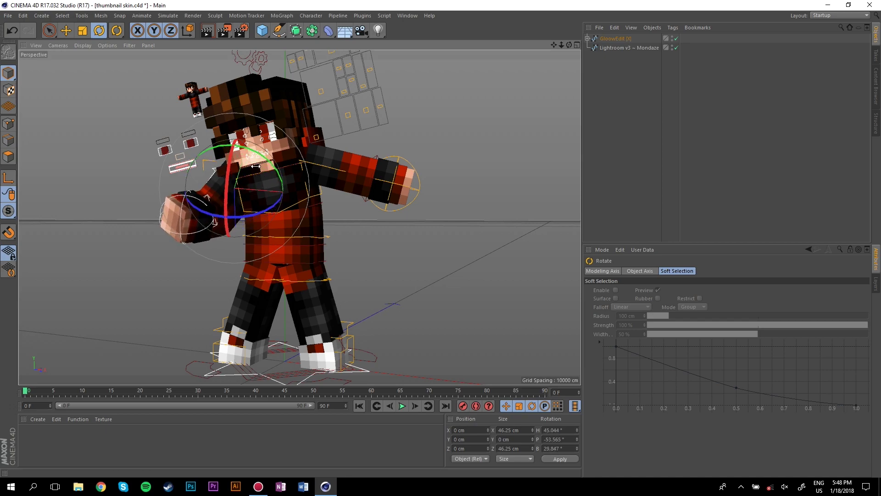
pyautogui.click(175, 254)
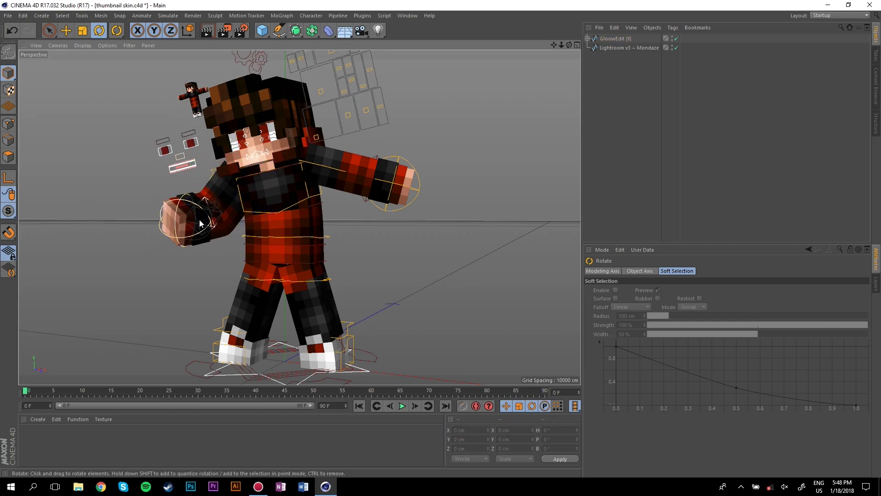
# Adjust the rotation of the character's right wrist
pyautogui.click(216, 213)
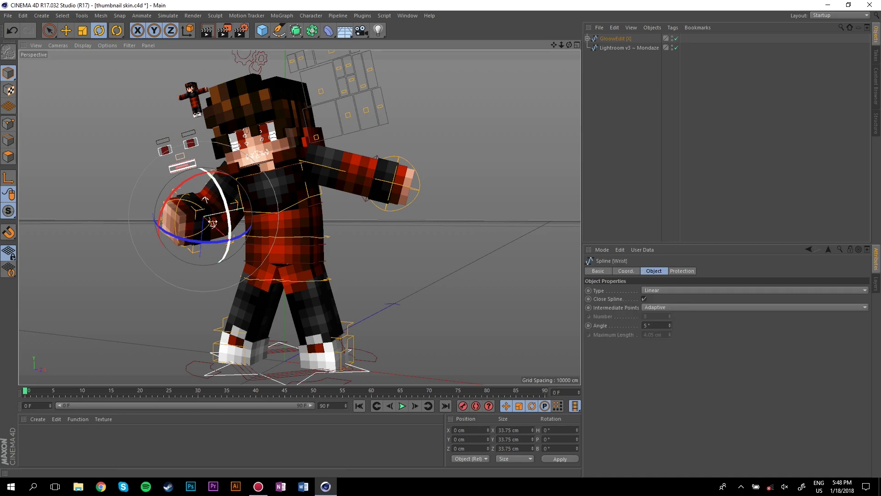
pyautogui.moveTo(199, 228); pyautogui.dragTo(182, 200)
pyautogui.click(349, 201)
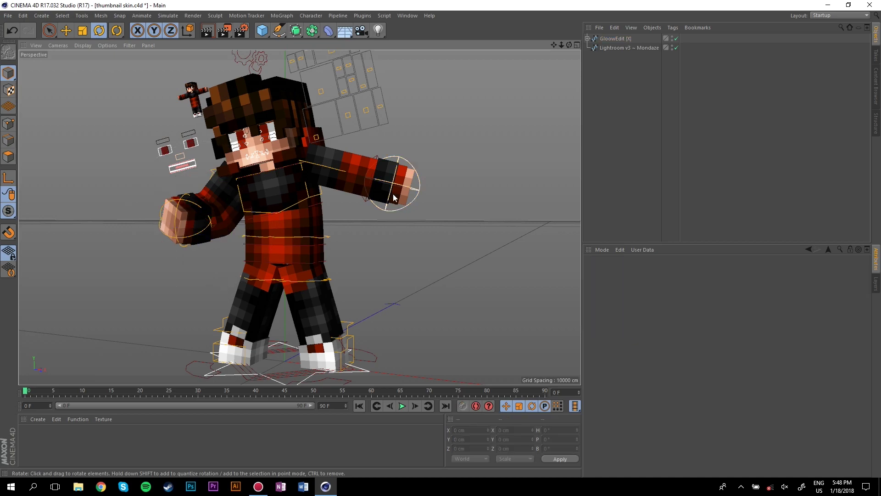
# Rotate the character's left shoulder to about H -14°, P 3°, B 36°, dropping the arm further
pyautogui.rightClick(337, 193)
pyautogui.press('Escape')
pyautogui.click(337, 168)
pyautogui.moveTo(342, 188); pyautogui.dragTo(312, 161)
# Move the character's left hand control inward so the arm bends with the fist facing forward
pyautogui.click(66, 30)
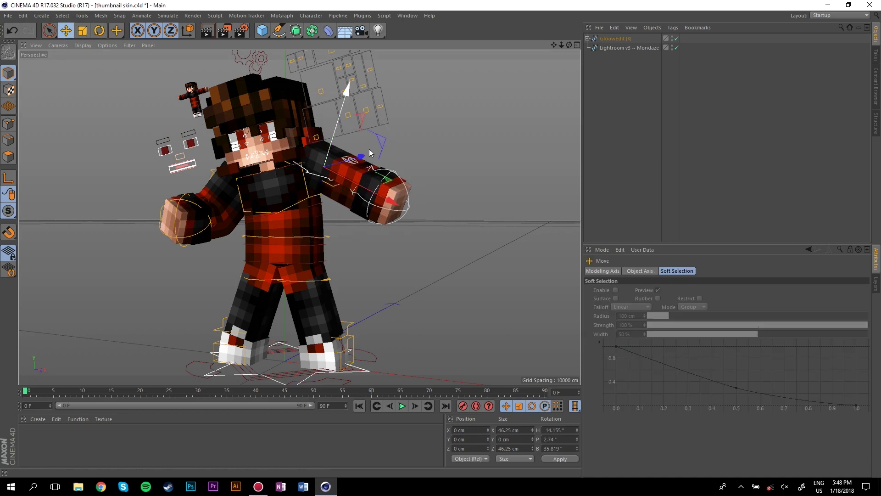
pyautogui.click(390, 193)
pyautogui.moveTo(456, 181); pyautogui.dragTo(454, 179)
pyautogui.click(259, 161)
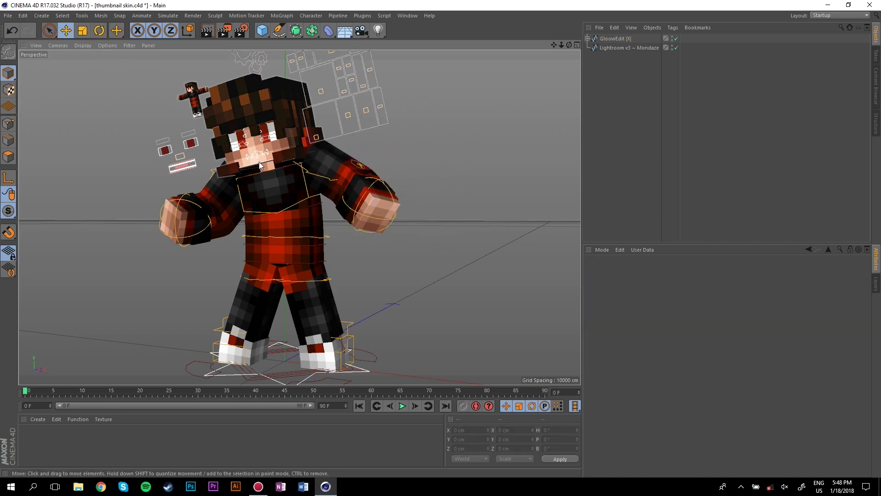
# Rotate the character's head toward its left arm and turn the upper body with the Back control
pyautogui.click(99, 30)
pyautogui.moveTo(245, 171); pyautogui.dragTo(264, 181)
pyautogui.click(320, 208)
pyautogui.click(312, 218)
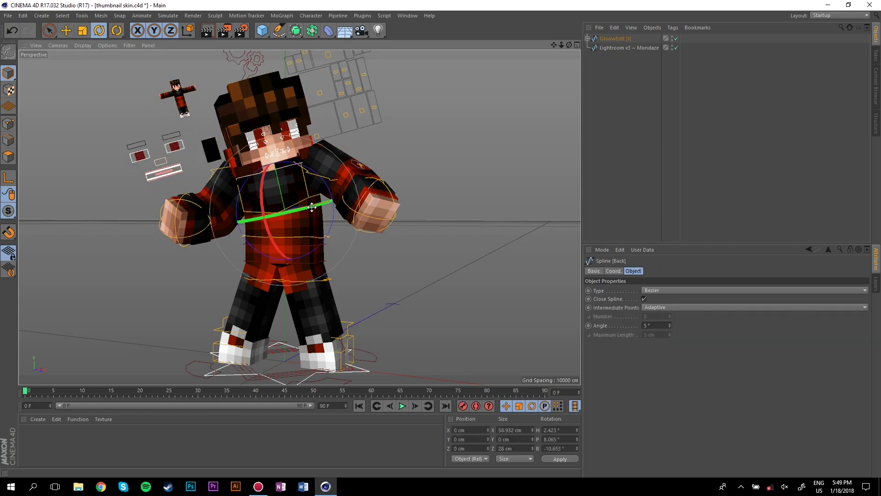
pyautogui.moveTo(304, 231); pyautogui.dragTo(287, 204)
pyautogui.click(424, 153)
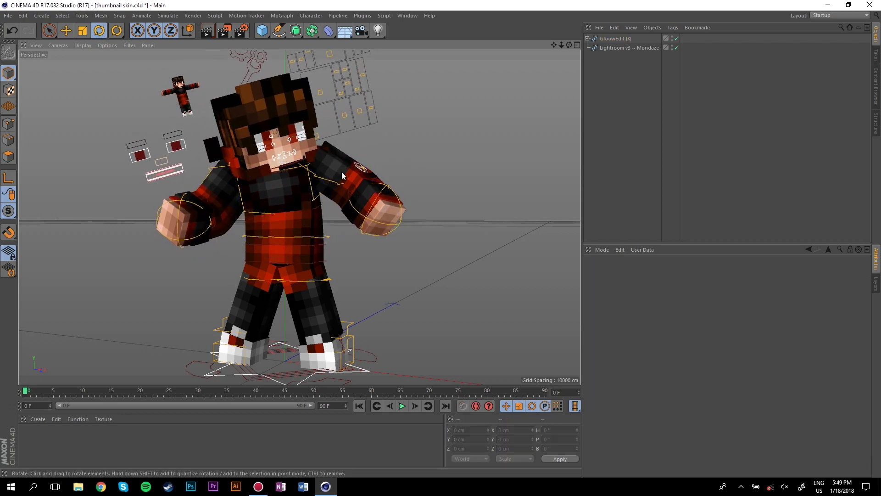
# Refine the left arm pose by moving the hand control about 3.6 cm and rotating the shoulder slightly
pyautogui.click(327, 180)
pyautogui.click(67, 30)
pyautogui.click(392, 202)
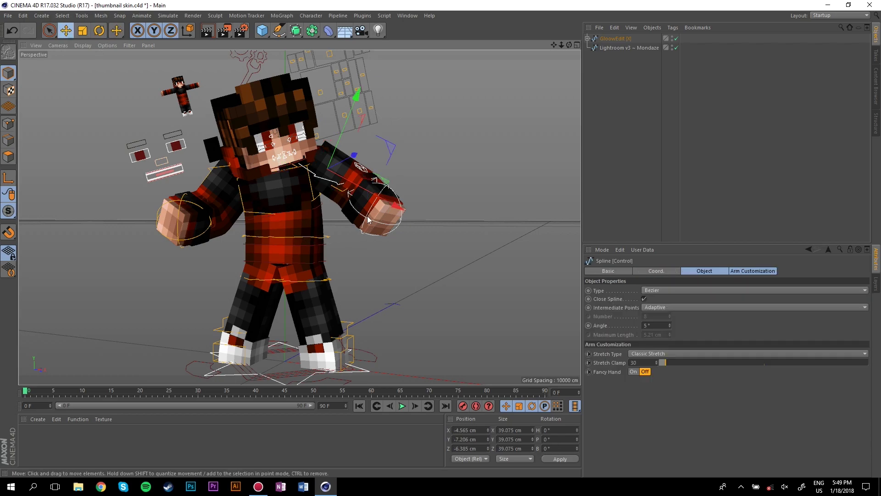
pyautogui.moveTo(430, 190); pyautogui.dragTo(429, 188)
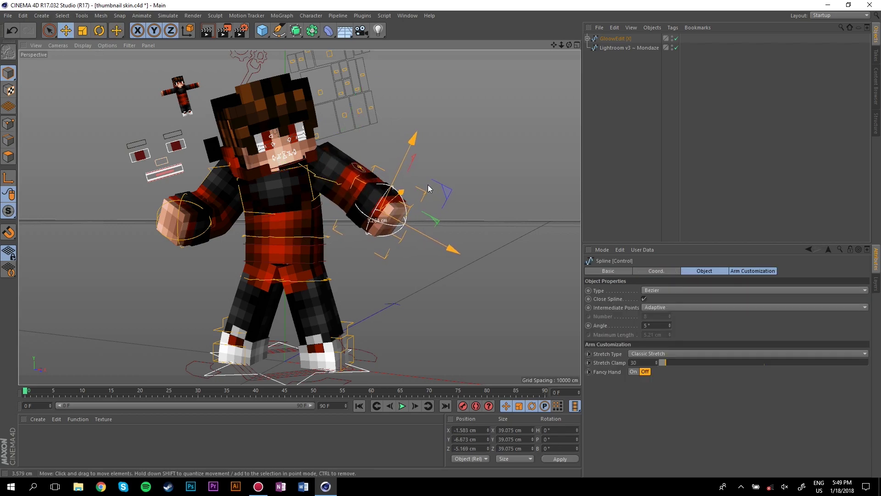
pyautogui.click(439, 113)
pyautogui.click(317, 184)
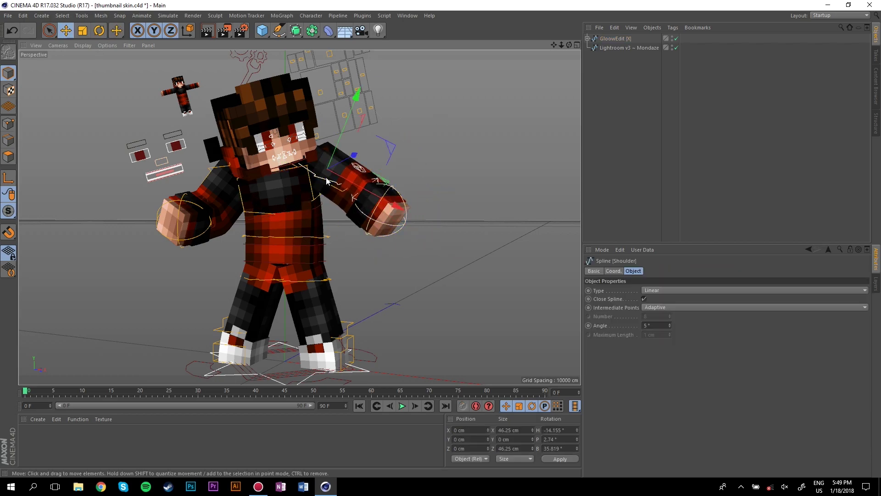
pyautogui.click(99, 30)
pyautogui.click(412, 200)
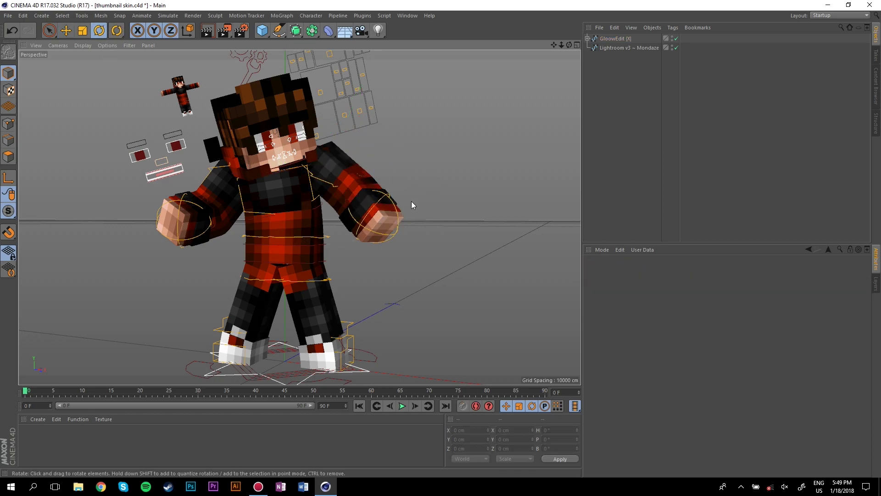
# Load the diamond sword model into the scene from the Content Browser presets
pyautogui.press('e')
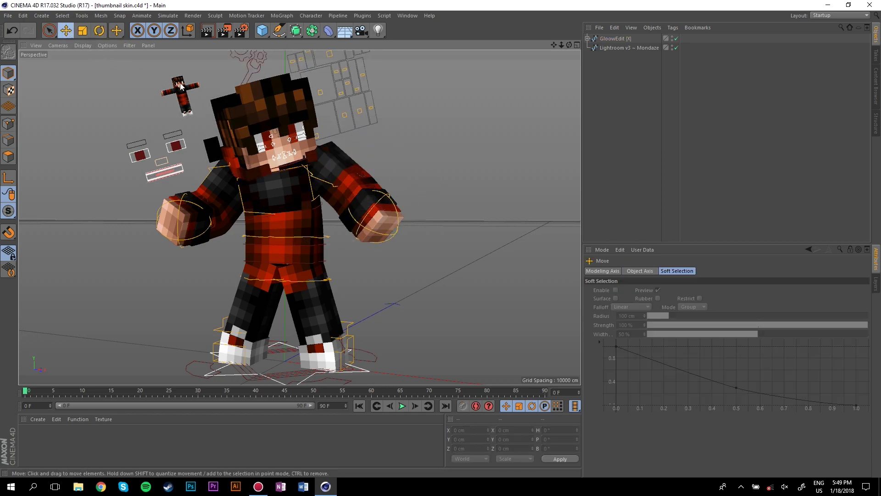
pyautogui.click(874, 85)
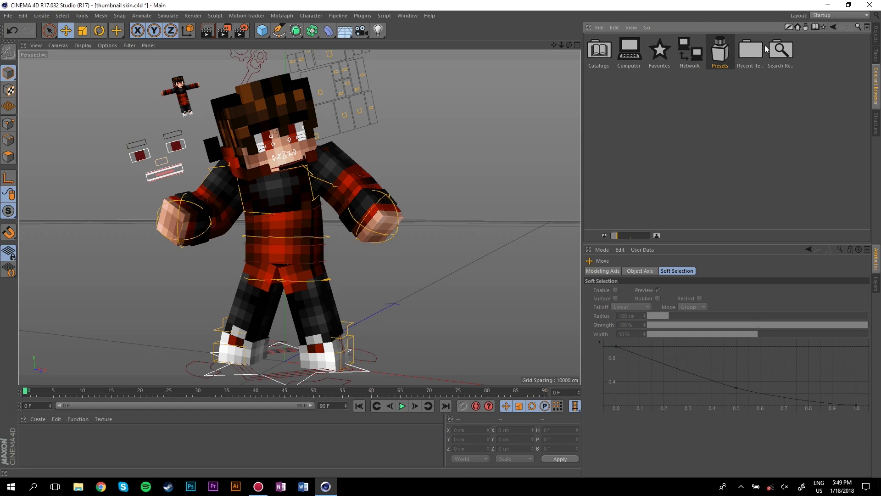
pyautogui.doubleClick(721, 53)
pyautogui.doubleClick(812, 97)
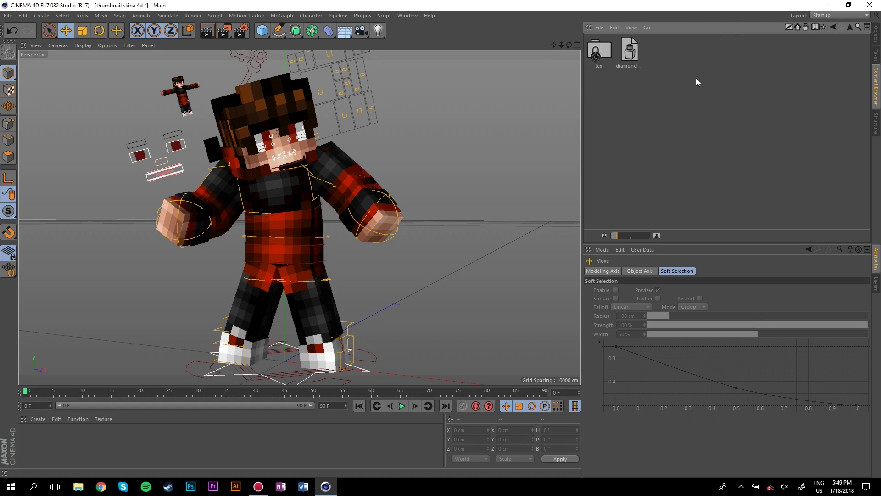
pyautogui.doubleClick(627, 56)
# Place the diamond sword in front of the character, rotated to about H -206°, P -36°, B -43°
pyautogui.click(876, 37)
pyautogui.press('r')
pyautogui.moveTo(255, 334); pyautogui.dragTo(312, 349)
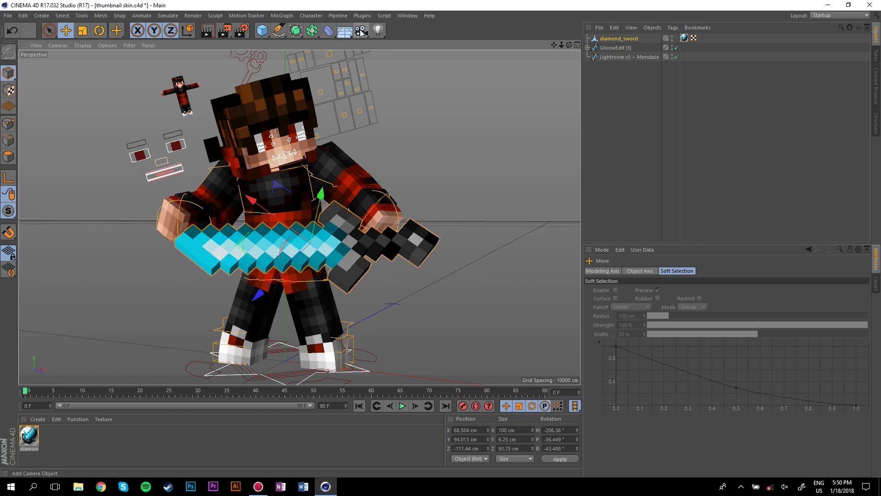
# Add a standard camera to the scene and look through it
pyautogui.click(360, 31)
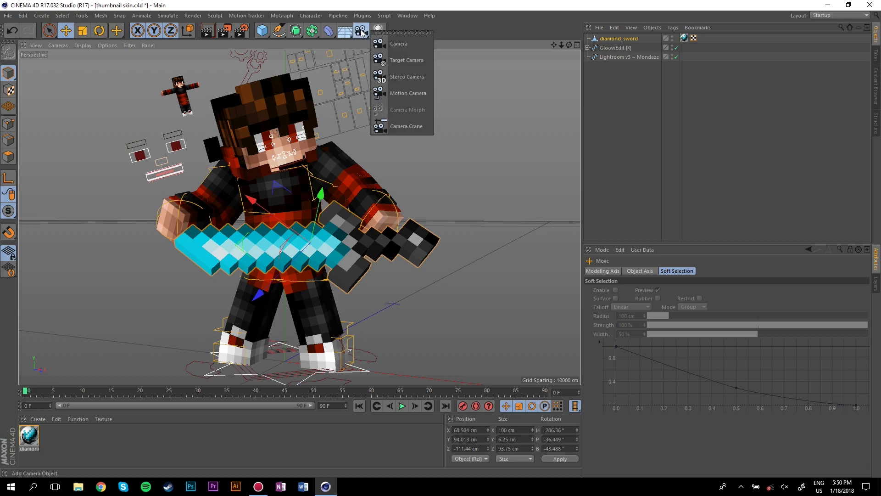
pyautogui.click(398, 44)
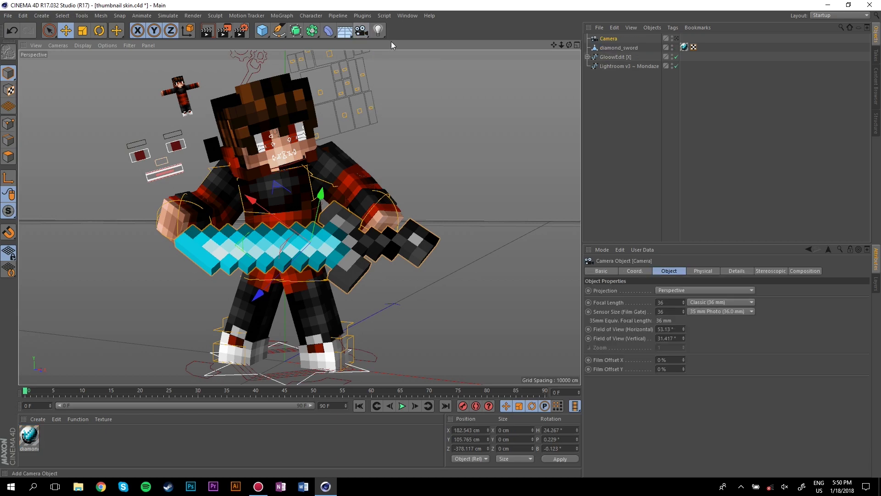
pyautogui.click(676, 39)
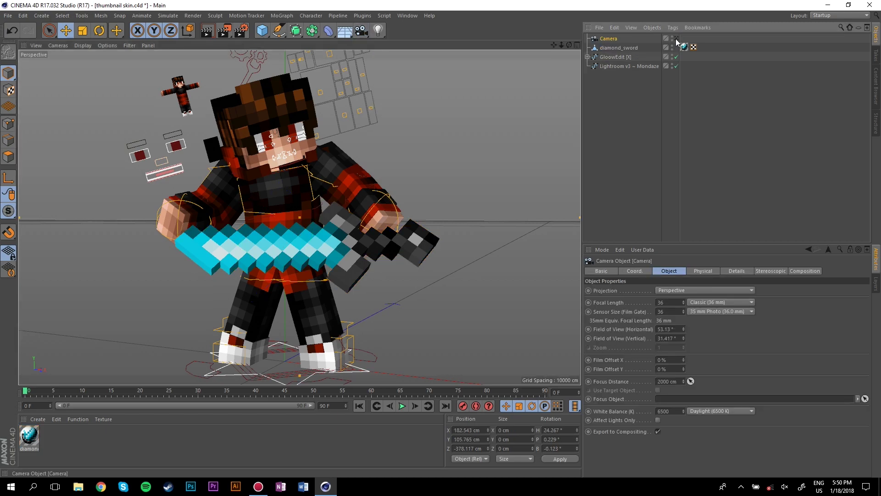
# Set the camera's focal length to 28 and bring the camera closer to the character
pyautogui.click(670, 301)
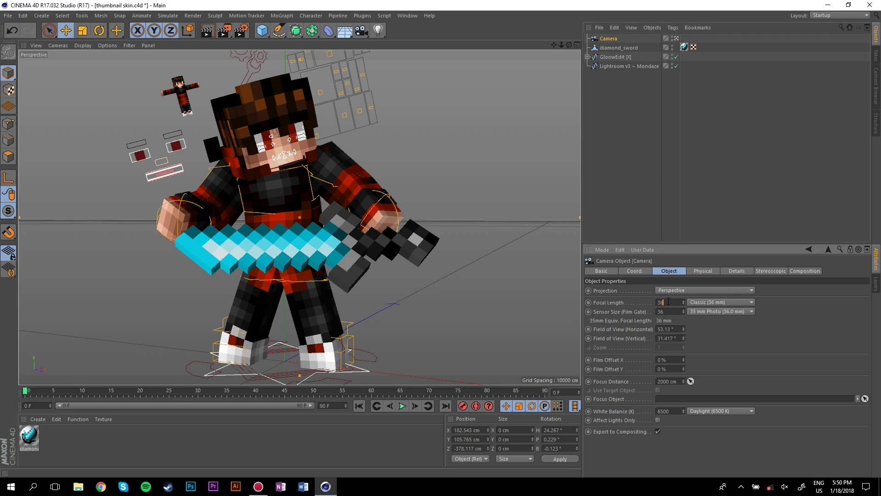
pyautogui.write('28')
pyautogui.press('Return')
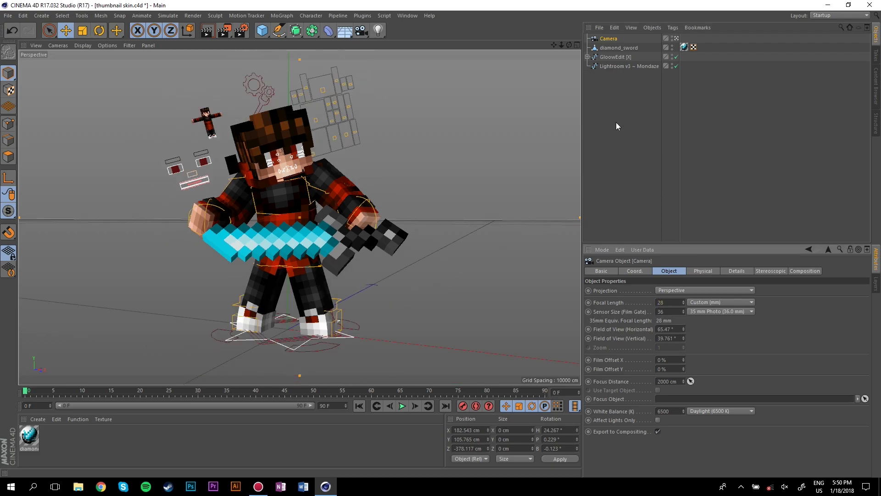
pyautogui.moveTo(560, 45)
pyautogui.mouseDown()
pyautogui.moveTo(578, 45)
pyautogui.moveTo(549, 39)
pyautogui.mouseUp()
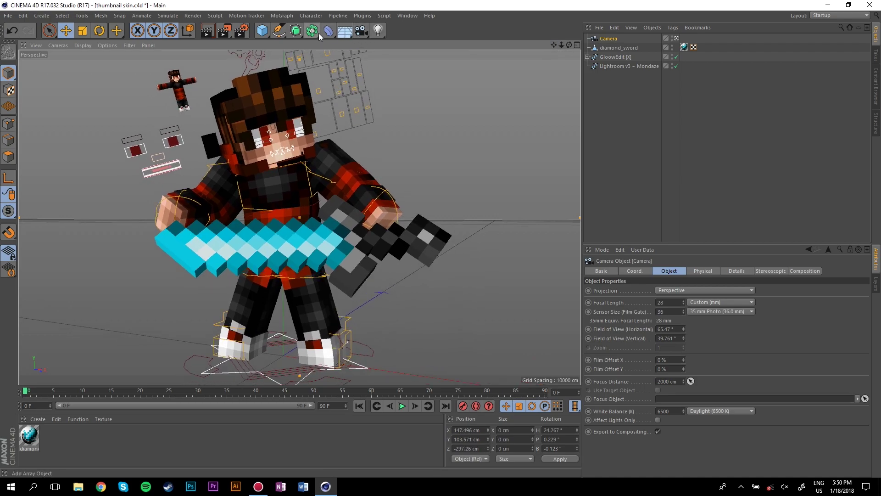
# Create a circle spline as a parent for the camera and hide the circle in the viewport
pyautogui.click(279, 31)
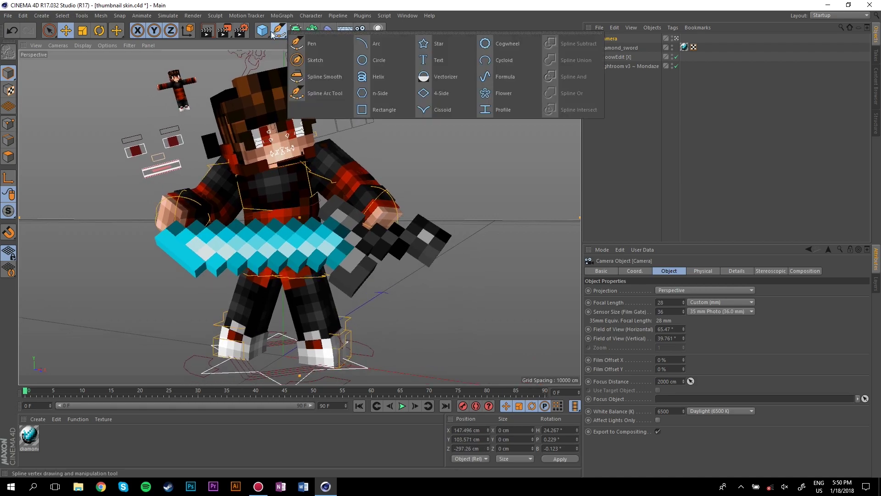
pyautogui.click(370, 61)
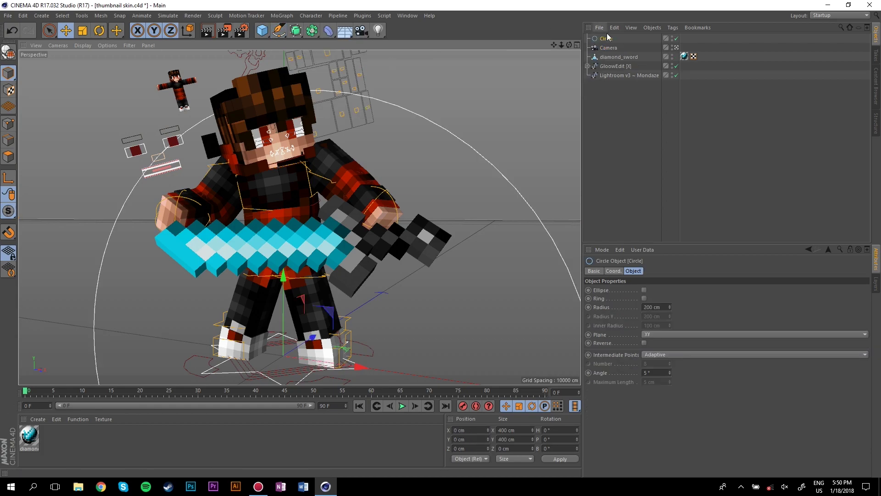
pyautogui.moveTo(607, 49); pyautogui.dragTo(603, 40)
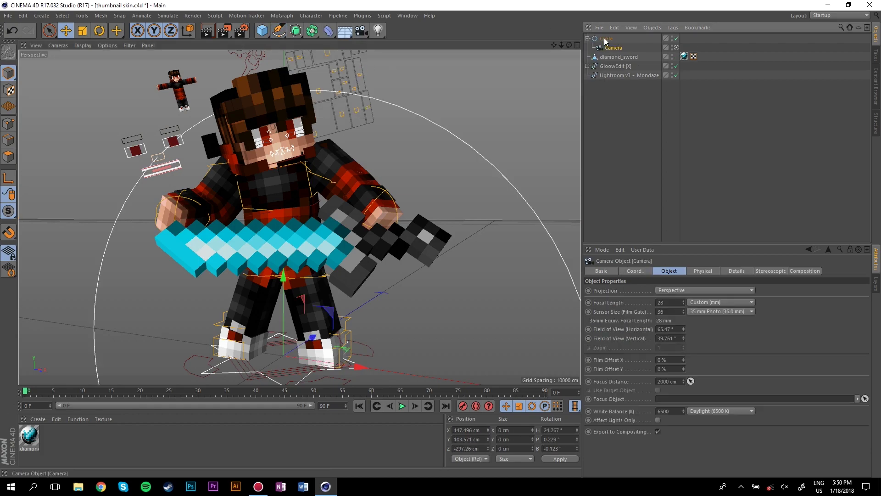
pyautogui.click(672, 37)
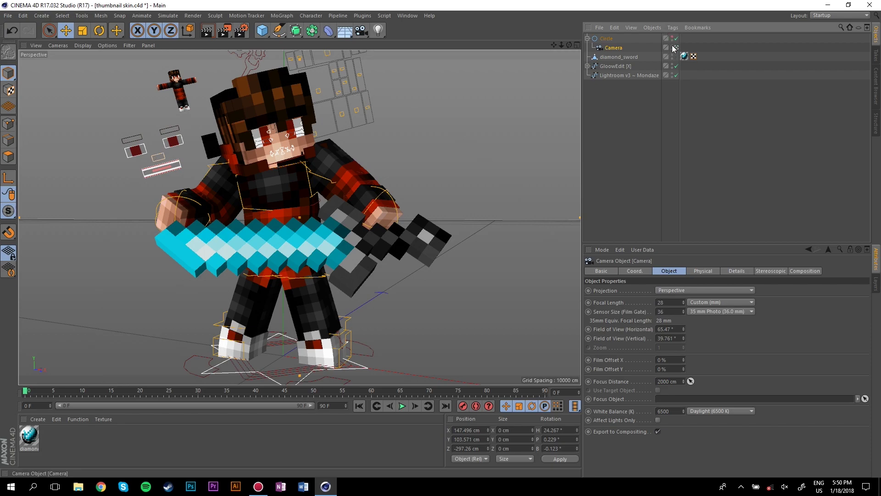
# Rotate the circle to about H 5.8°, P 2.4°, B 2.8° to tilt the camera, and reframe the character slightly closer
pyautogui.click(603, 39)
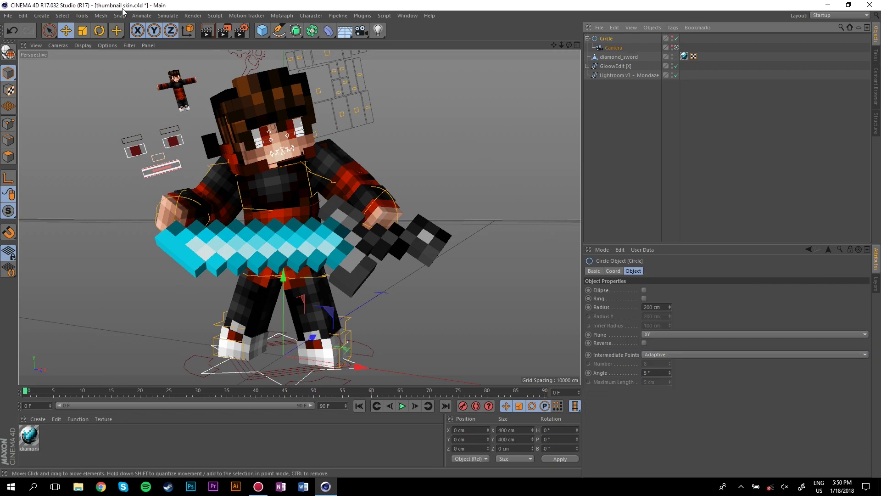
pyautogui.click(100, 32)
pyautogui.moveTo(288, 334)
pyautogui.mouseDown()
pyautogui.moveTo(297, 348)
pyautogui.moveTo(283, 338)
pyautogui.moveTo(296, 346)
pyautogui.mouseUp()
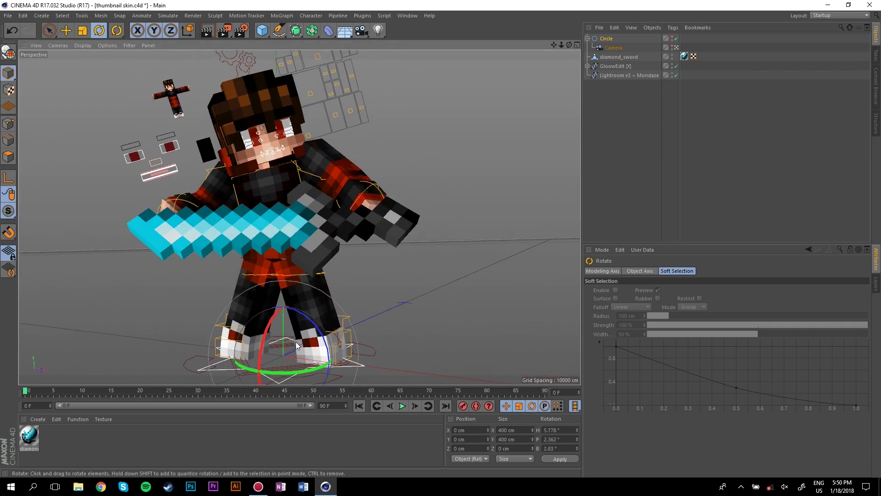
pyautogui.moveTo(561, 45); pyautogui.dragTo(555, 44)
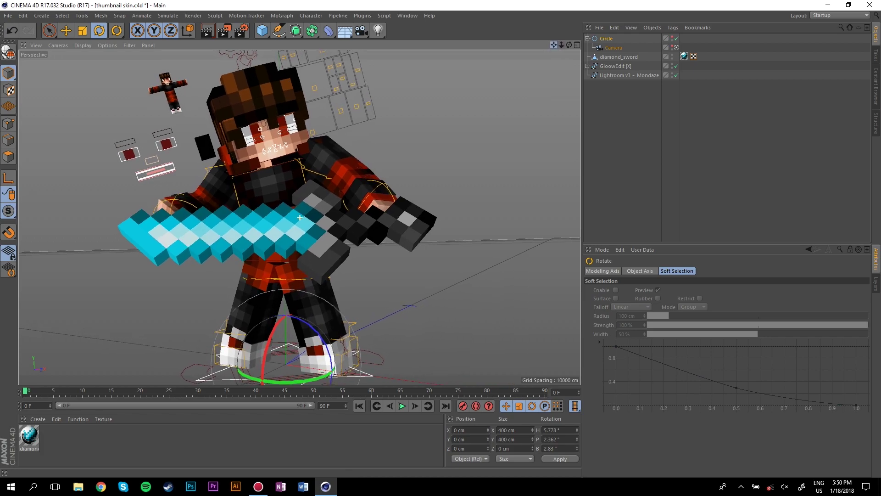
pyautogui.click(635, 154)
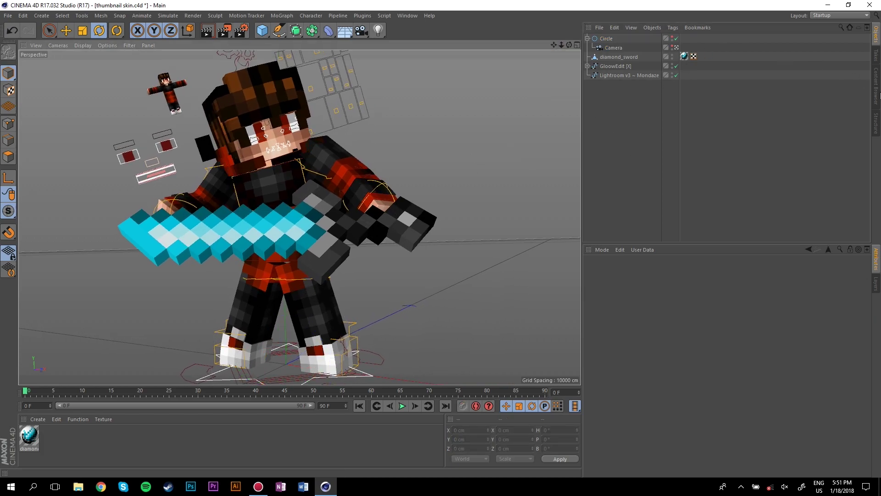
# Leave the camera view, move the diamond sword to the character's left hand and rotate it to about H −168°, P −32°, B −43°
pyautogui.click(675, 47)
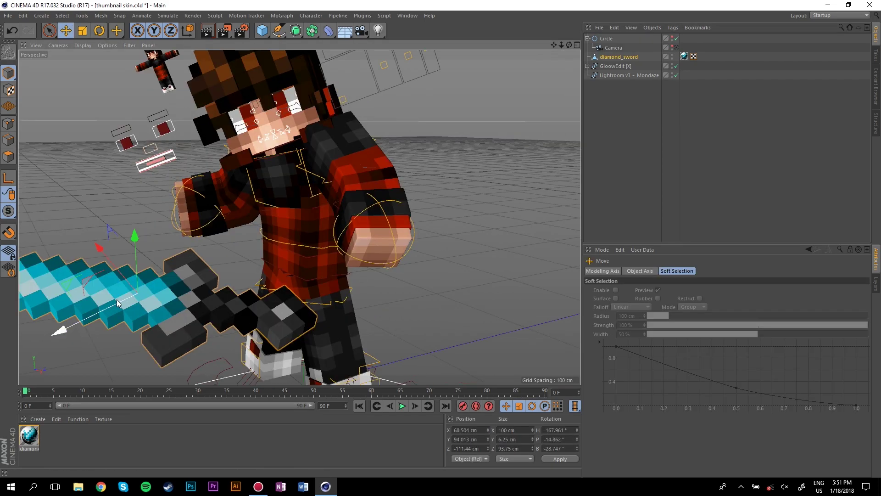
pyautogui.moveTo(117, 299); pyautogui.dragTo(343, 250)
pyautogui.moveTo(569, 45); pyautogui.dragTo(561, 49)
pyautogui.click(99, 30)
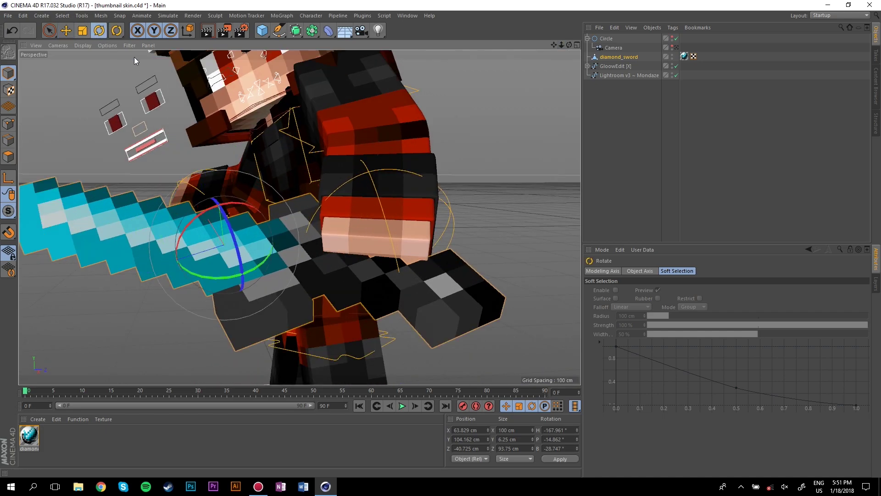
pyautogui.moveTo(207, 218); pyautogui.dragTo(224, 288)
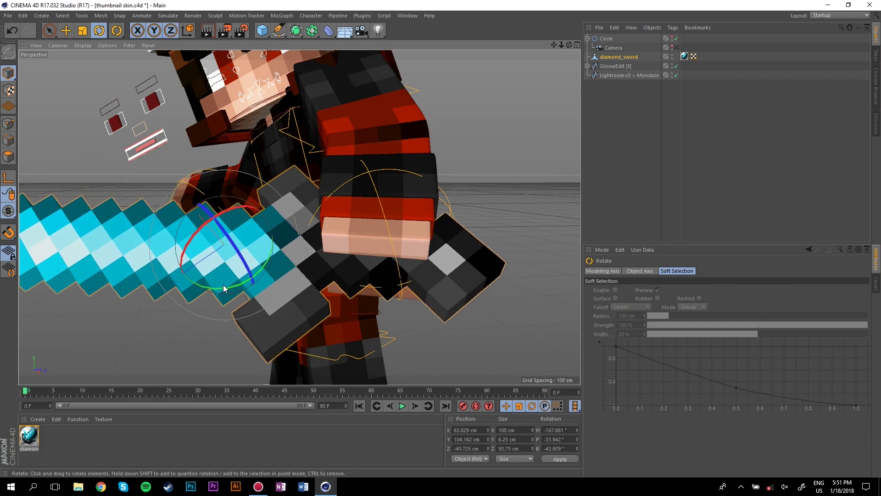
# Fine-tune the sword's position in the left hand to about X 61.8, Y 103.2, Z −40.5 cm and return to the camera view
pyautogui.click(66, 30)
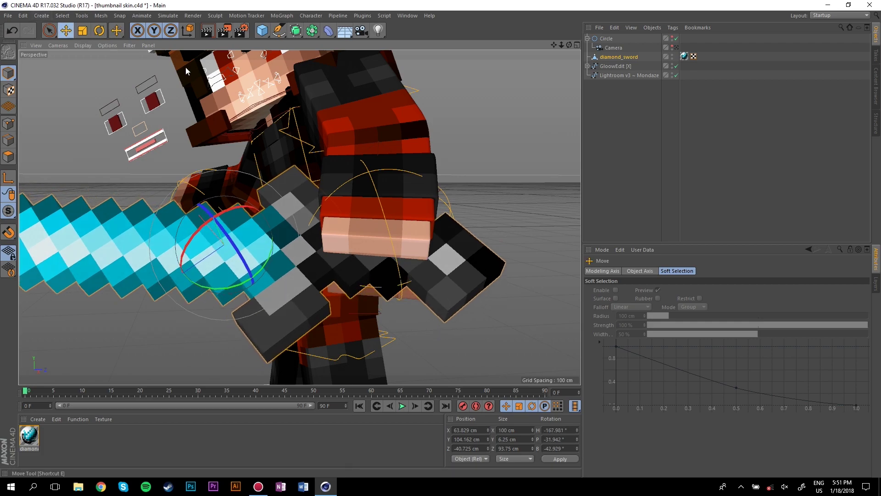
pyautogui.moveTo(439, 111); pyautogui.dragTo(192, 247)
pyautogui.moveTo(224, 171); pyautogui.dragTo(224, 183)
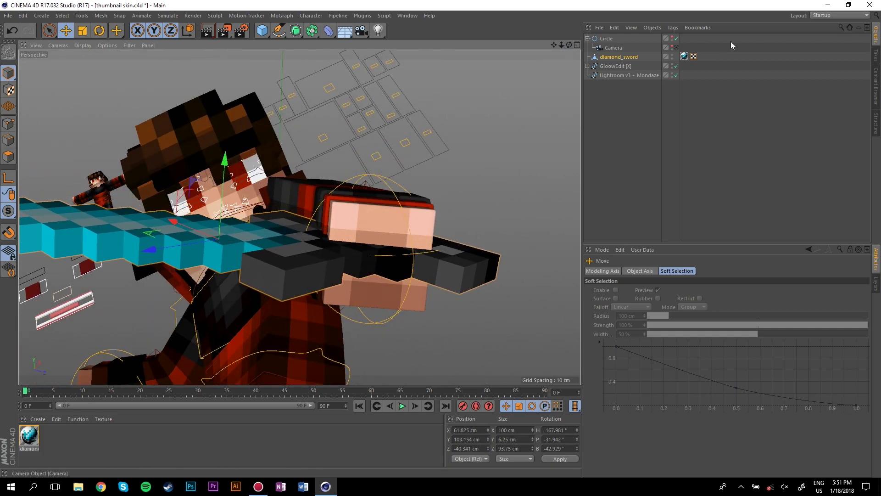
pyautogui.click(676, 47)
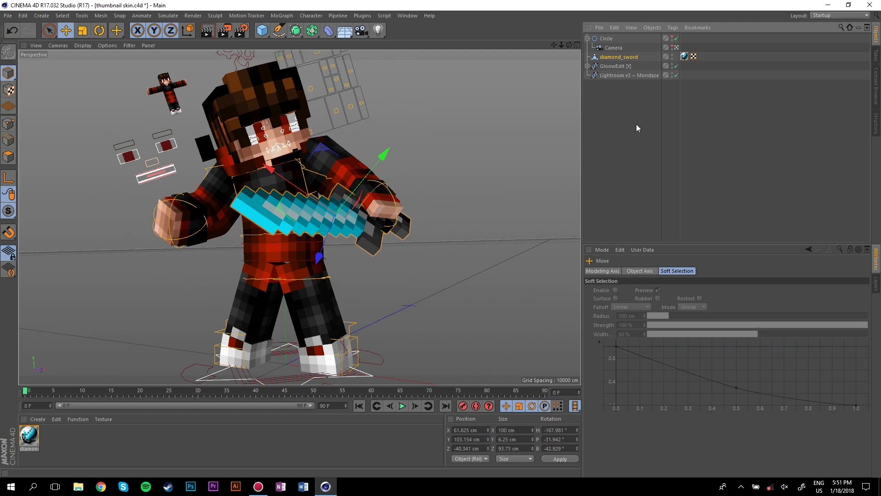
pyautogui.click(629, 118)
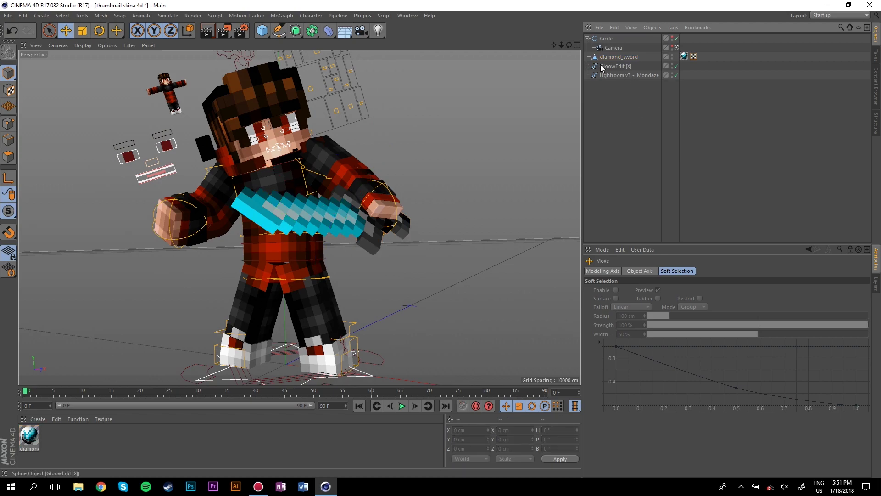
# Parent diamond_sword to the L_Arm null inside the rig's Arms.Mesh group
pyautogui.click(588, 66)
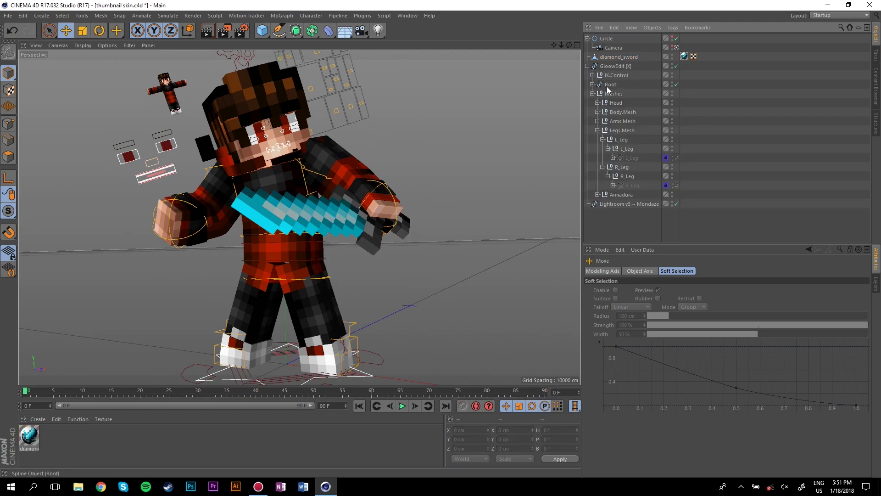
pyautogui.click(597, 131)
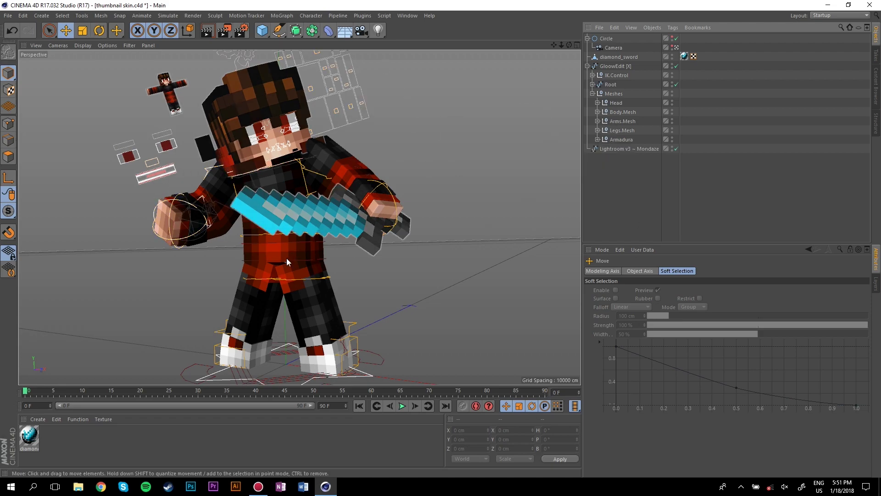
pyautogui.click(597, 121)
pyautogui.click(623, 131)
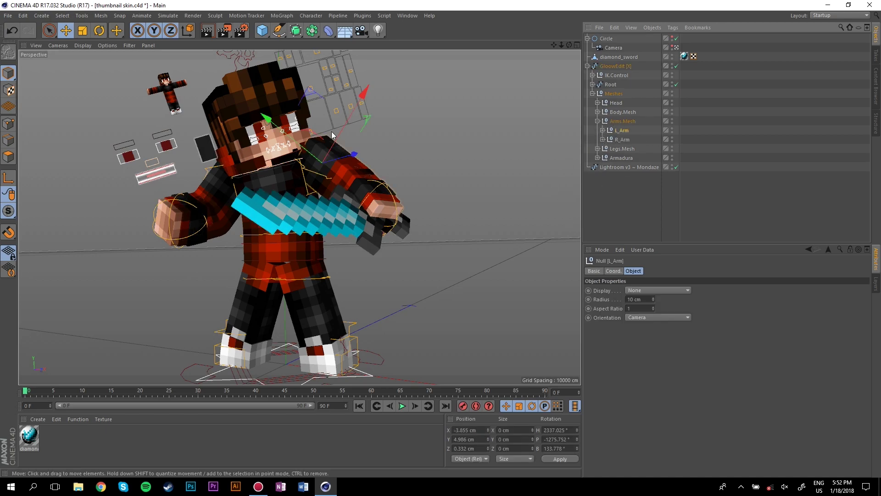
pyautogui.moveTo(616, 57); pyautogui.dragTo(617, 131)
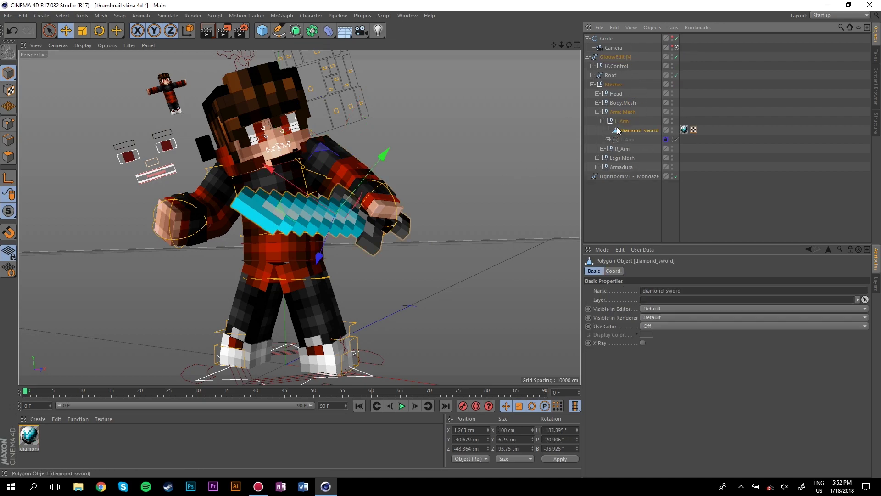
pyautogui.click(602, 121)
# Try moving the left arm control to check that the sword follows the hand, and collapse the rig hierarchy
pyautogui.click(397, 200)
pyautogui.moveTo(397, 200); pyautogui.dragTo(449, 170)
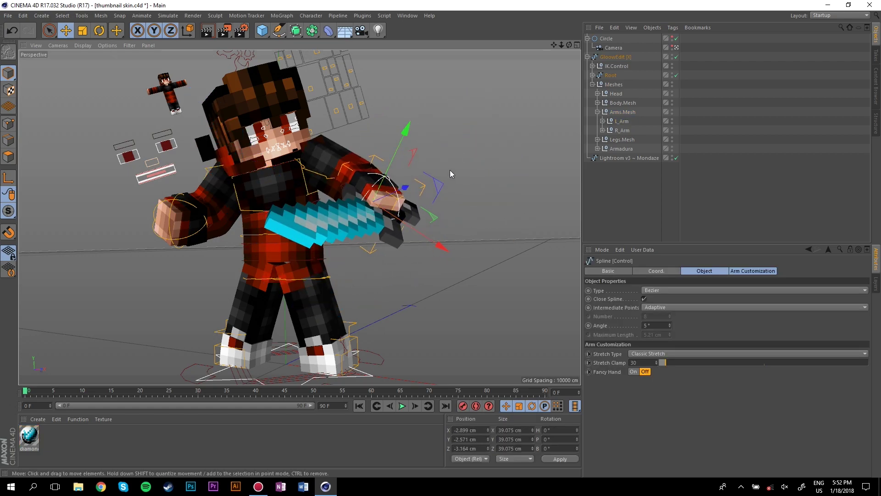
pyautogui.click(622, 165)
pyautogui.click(588, 57)
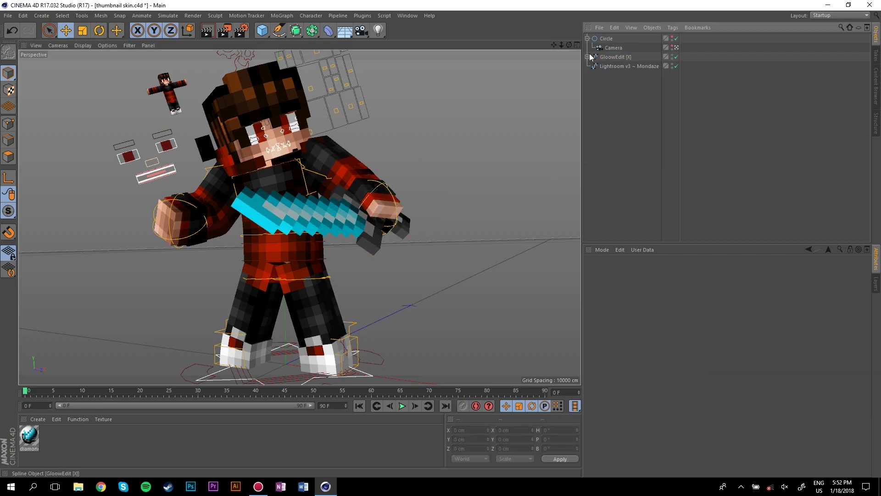
# Rotate the left shoulder control to about H −16.5°, P 9.3°, B 34.6° to swing the sword arm
pyautogui.click(321, 170)
pyautogui.press('r')
pyautogui.moveTo(313, 195); pyautogui.dragTo(339, 211)
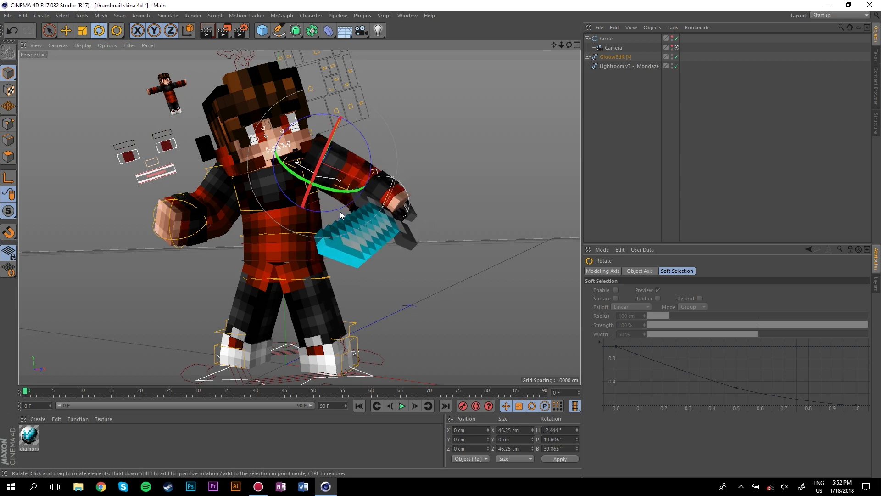
# Turn the right foot control to about H 7.4° and the left foot control to about H 42.5°
pyautogui.click(248, 327)
pyautogui.moveTo(245, 358); pyautogui.dragTo(262, 360)
pyautogui.click(352, 354)
pyautogui.moveTo(355, 360); pyautogui.dragTo(379, 357)
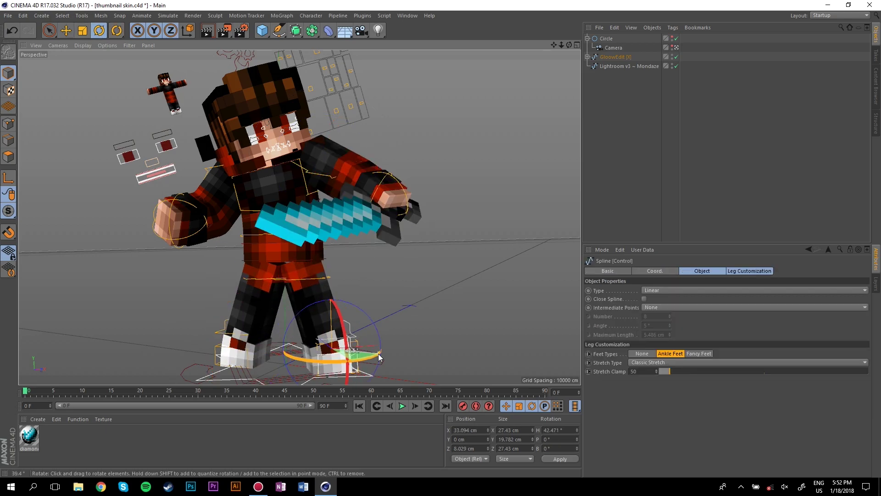
# Widen the stance by moving the left foot outward and the right foot to about X −40.8, Z −6.2 cm
pyautogui.press('e')
pyautogui.moveTo(324, 340); pyautogui.dragTo(369, 351)
pyautogui.click(261, 336)
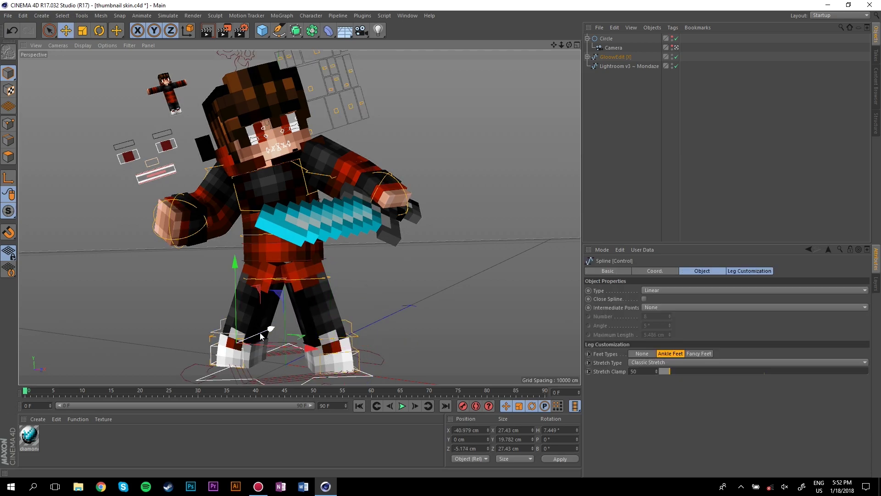
pyautogui.click(322, 366)
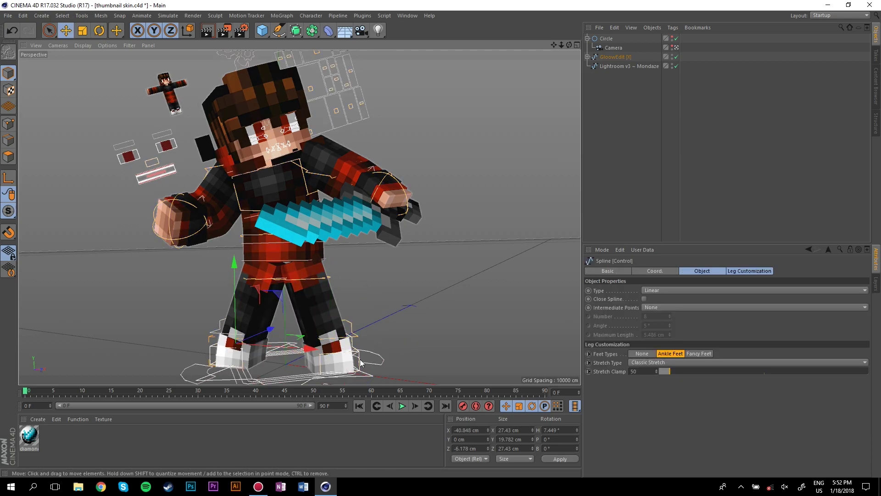
pyautogui.click(316, 353)
pyautogui.moveTo(338, 325); pyautogui.dragTo(338, 322)
# Move the hip control to about X −3.5, Y −6.3, Z −1.6 cm and rotate the bottom hip to about H −7.1°
pyautogui.click(272, 259)
pyautogui.moveTo(325, 234); pyautogui.dragTo(312, 250)
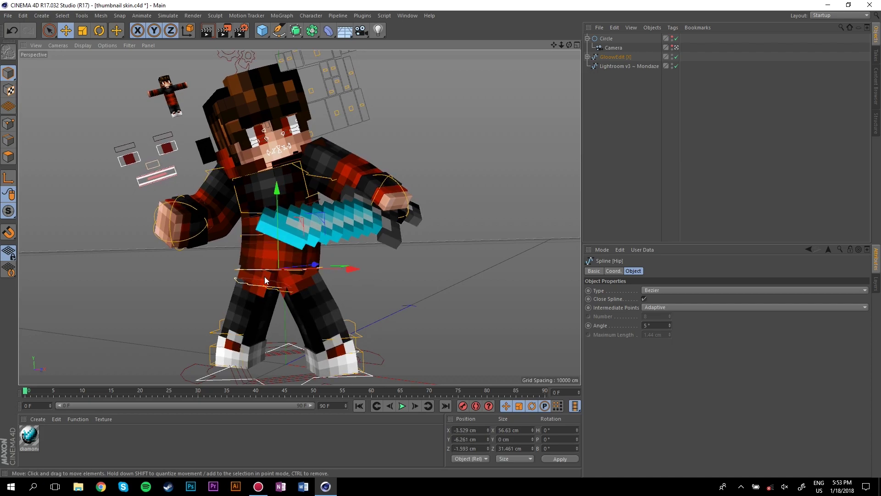
pyautogui.click(248, 234)
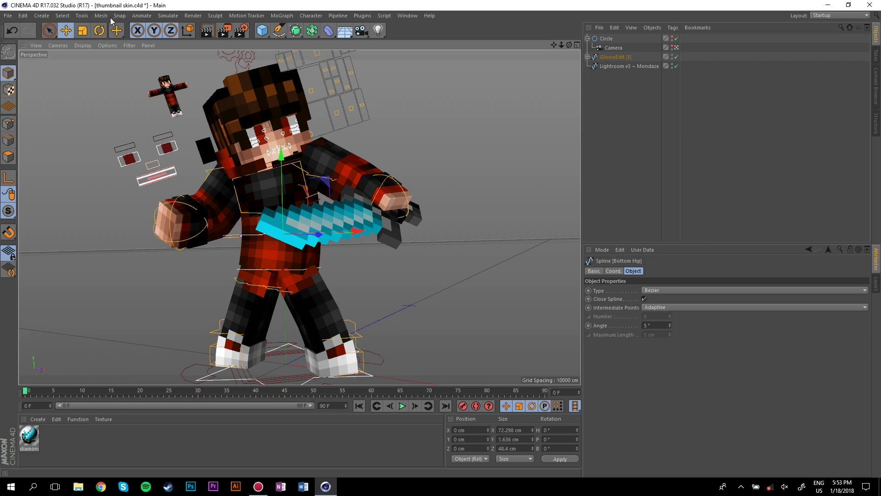
pyautogui.click(99, 30)
pyautogui.moveTo(309, 214); pyautogui.dragTo(286, 219)
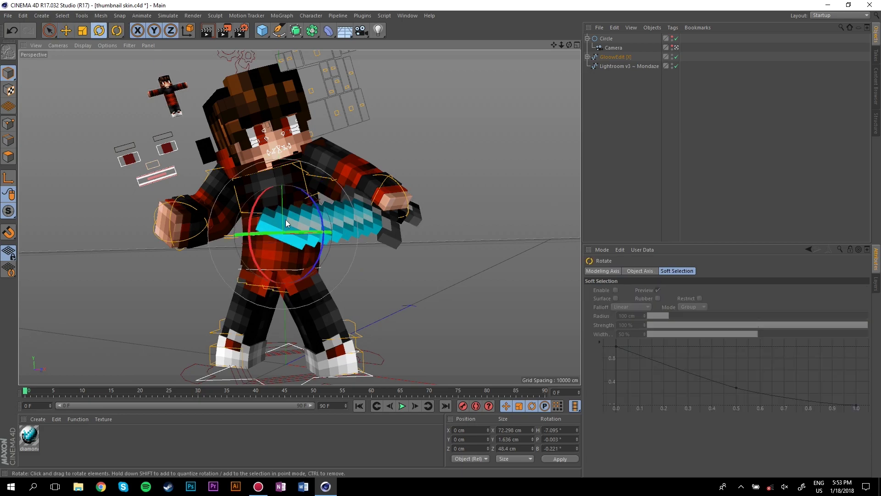
# Rotate the right foot to about H 17.4° and the right shoulder to about H 35°, P −55.1°, B 17.4°
pyautogui.click(248, 361)
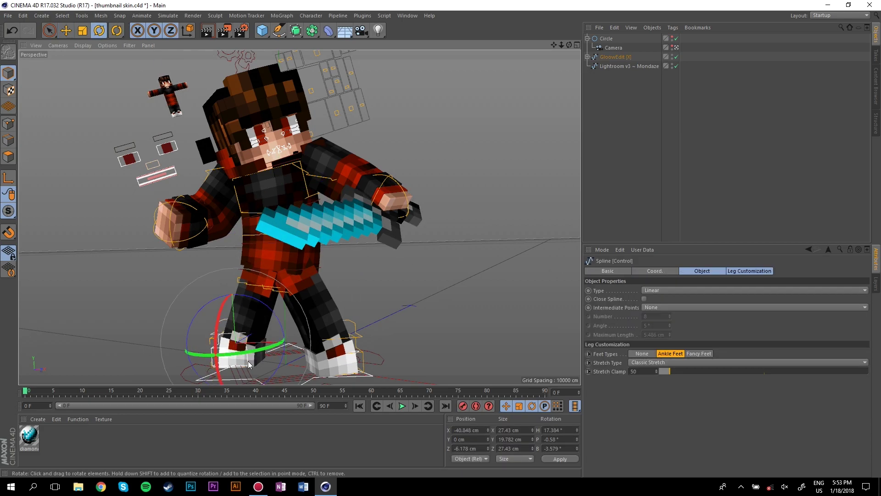
pyautogui.click(224, 234)
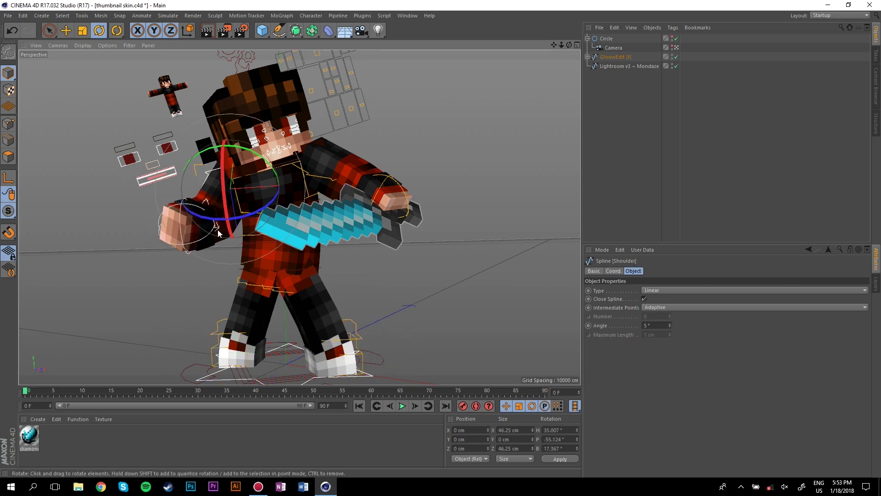
pyautogui.click(66, 31)
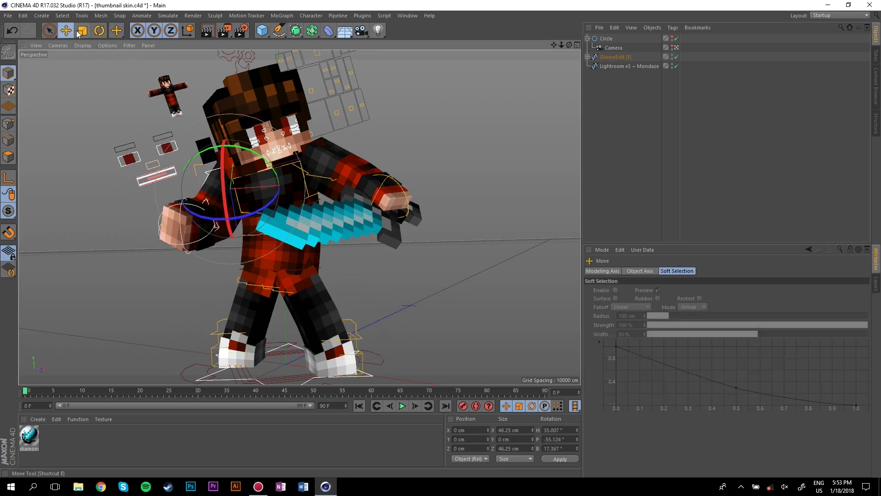
# Add the Torch model from the Minecraft block library to the scene and scale it down slightly
pyautogui.click(876, 80)
pyautogui.click(832, 28)
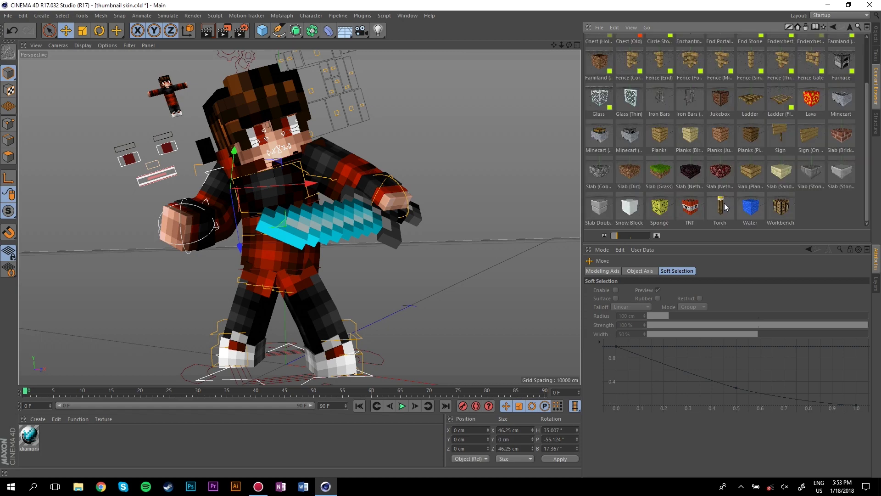
pyautogui.doubleClick(720, 206)
pyautogui.click(876, 35)
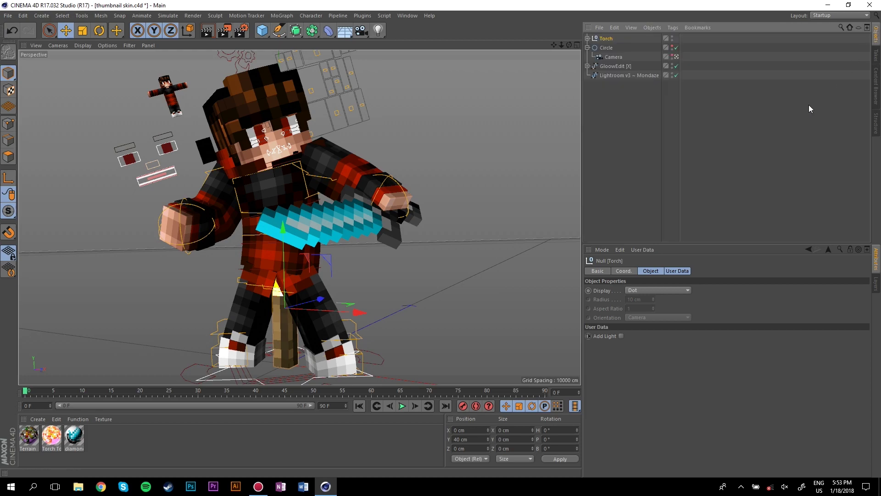
pyautogui.click(83, 31)
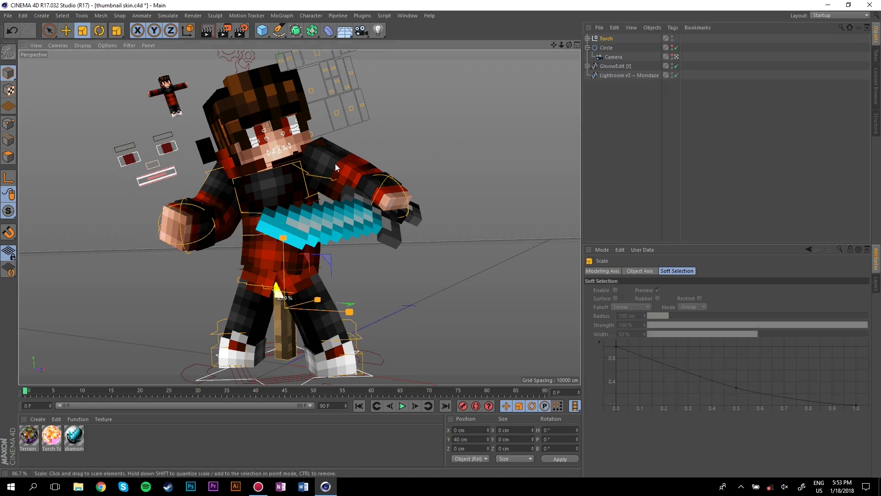
# Move the torch from between the character's legs up to the right fist
pyautogui.click(66, 31)
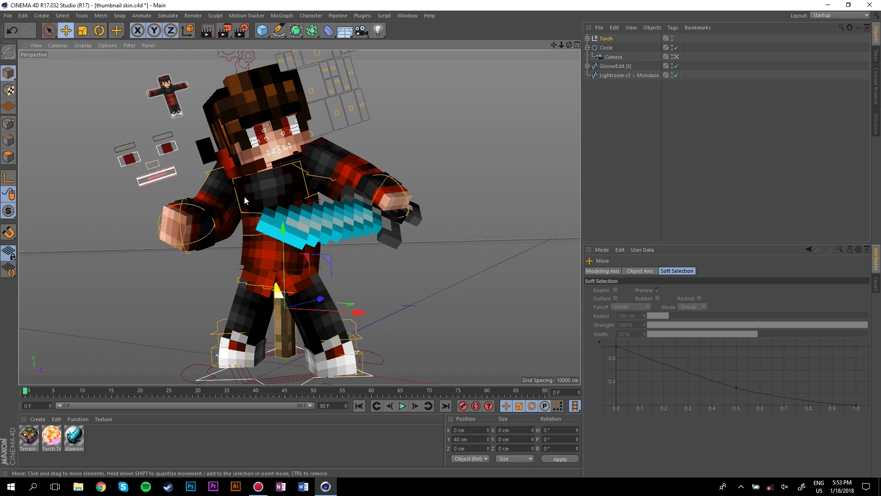
pyautogui.moveTo(323, 297); pyautogui.dragTo(232, 322)
pyautogui.moveTo(197, 277); pyautogui.dragTo(187, 123)
pyautogui.moveTo(243, 202); pyautogui.dragTo(185, 223)
pyautogui.moveTo(215, 212); pyautogui.dragTo(188, 218)
# Fine-tune the torch's fit in the right fist and nest it inside the character rig
pyautogui.click(98, 30)
pyautogui.press('e')
pyautogui.moveTo(180, 138); pyautogui.dragTo(180, 130)
pyautogui.moveTo(205, 207)
pyautogui.mouseDown()
pyautogui.moveTo(205, 223)
pyautogui.moveTo(207, 204)
pyautogui.mouseUp()
pyautogui.click(85, 198)
pyautogui.click(676, 57)
pyautogui.moveTo(560, 46); pyautogui.dragTo(557, 63)
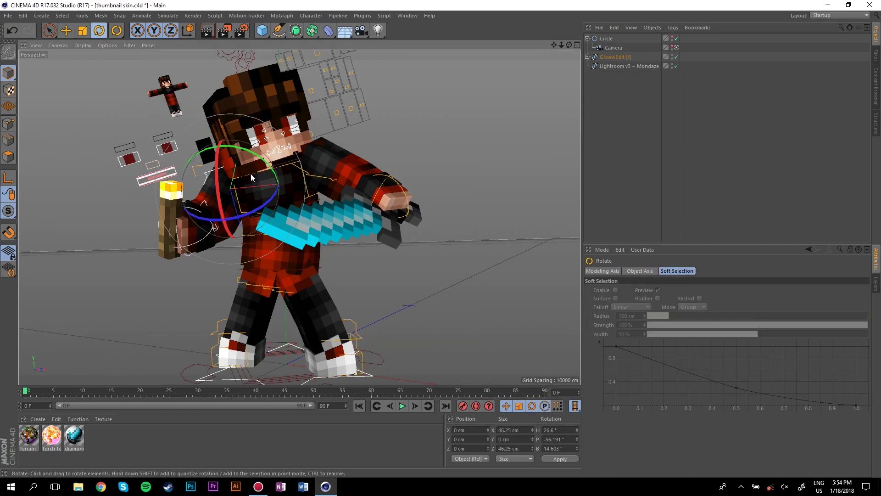
# Rotate the right shoulder to about H 22.1°, P −60.5°, B 11.8° and turn the head slightly
pyautogui.click(251, 173)
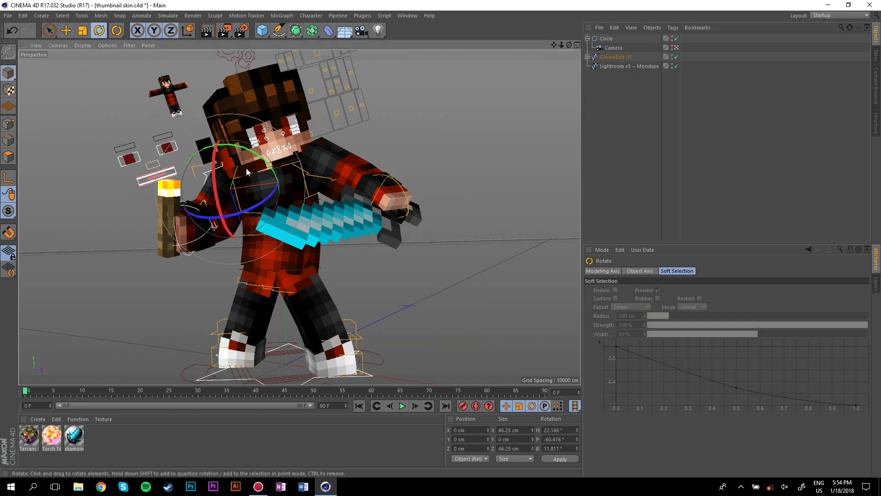
pyautogui.click(447, 97)
pyautogui.click(299, 158)
pyautogui.moveTo(300, 171)
pyautogui.mouseDown()
pyautogui.moveTo(290, 169)
pyautogui.moveTo(304, 170)
pyautogui.mouseUp()
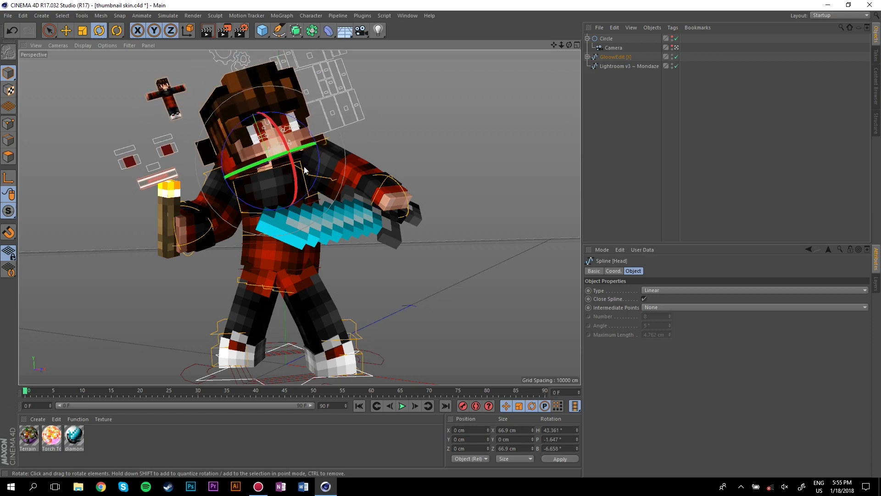
pyautogui.click(431, 77)
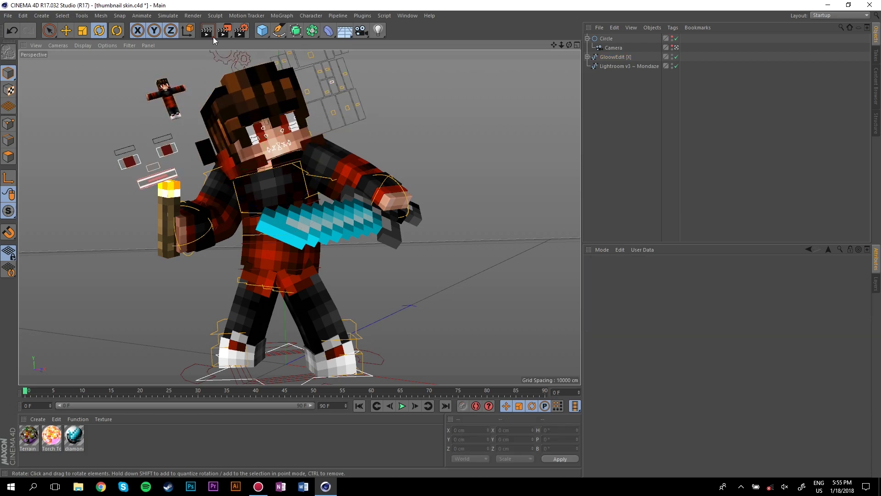
# Adjust the left shoulder's rotation to refine the sword arm's pose, undoing unwanted rotations
pyautogui.click(68, 31)
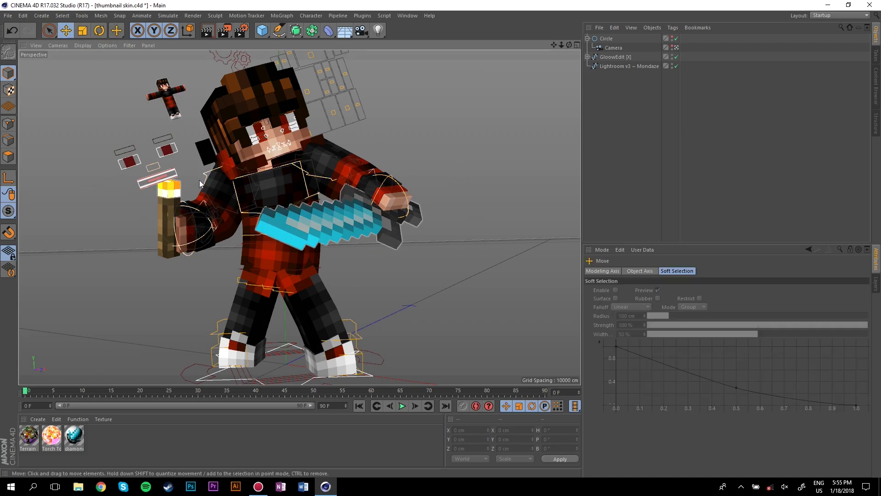
pyautogui.click(323, 171)
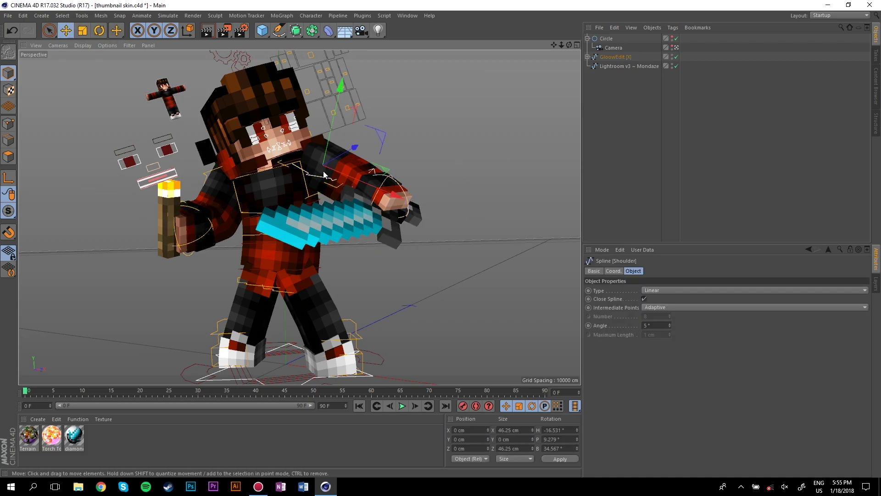
pyautogui.click(98, 30)
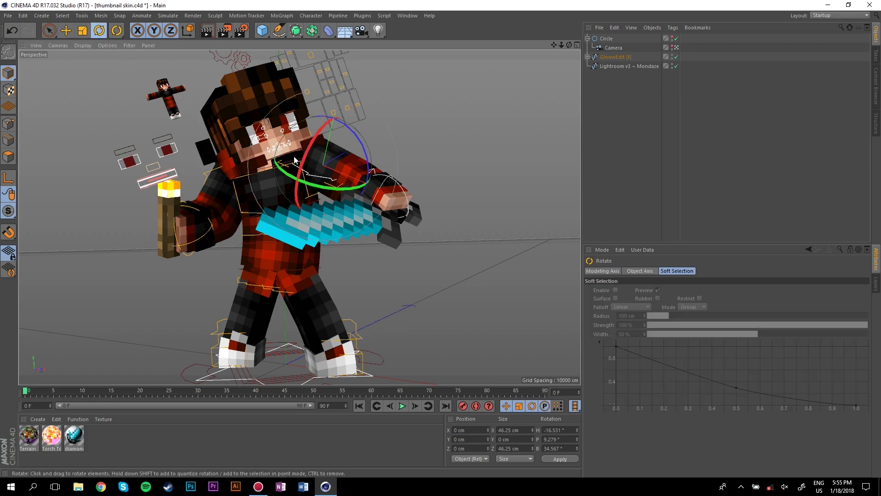
pyautogui.moveTo(301, 193); pyautogui.dragTo(301, 192)
pyautogui.hotkey('ctrl', 'z')
pyautogui.hotkey('ctrl', 'z')
pyautogui.click(61, 32)
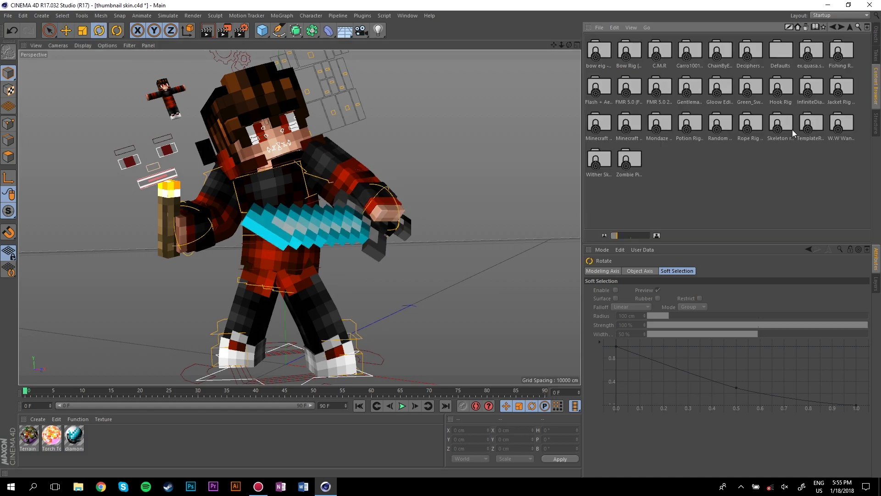
# Open the Skeleton Rig folder in the content library and load the Skeleton Rig into the scene
pyautogui.doubleClick(774, 132)
pyautogui.doubleClick(629, 51)
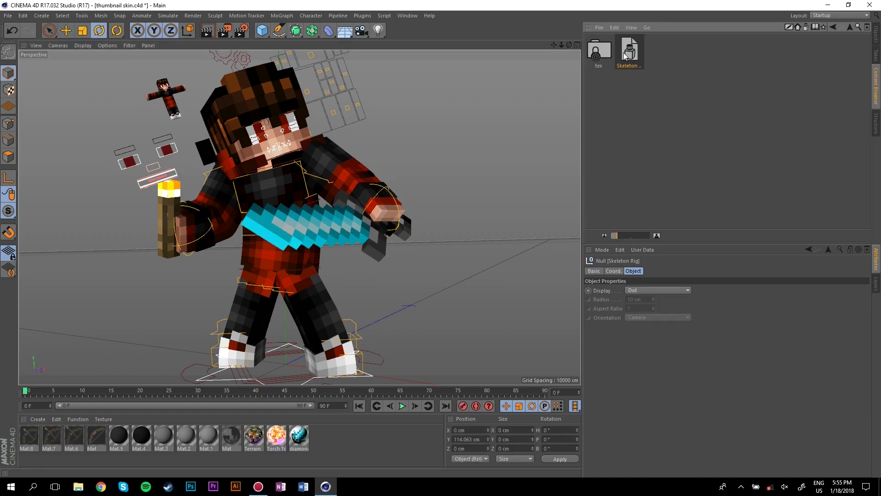
pyautogui.click(875, 36)
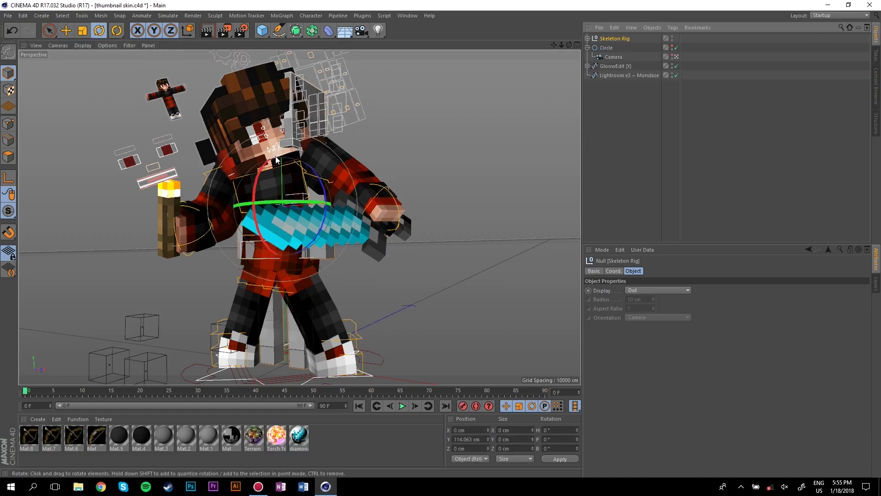
# Place the skeleton rig beside the character's sword arm at about X 108 cm, Z 36 cm and turn it toward him
pyautogui.press('e')
pyautogui.moveTo(342, 203); pyautogui.dragTo(285, 219)
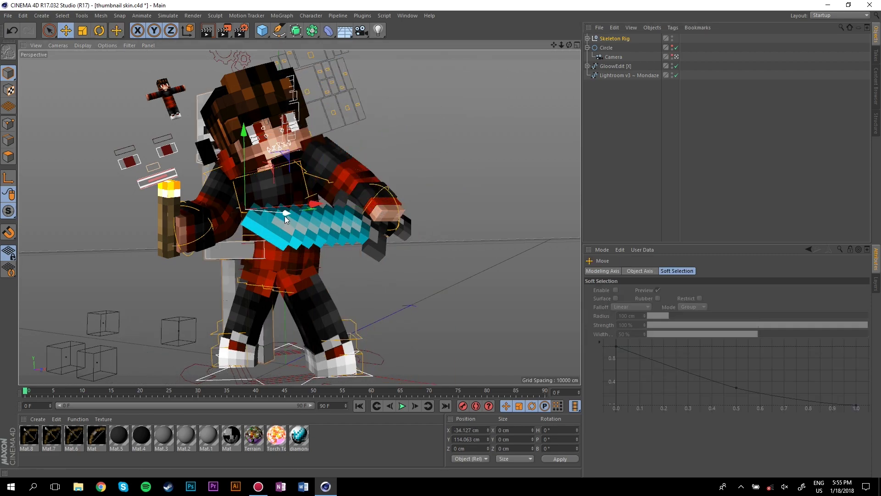
pyautogui.hotkey('ctrl', 'z')
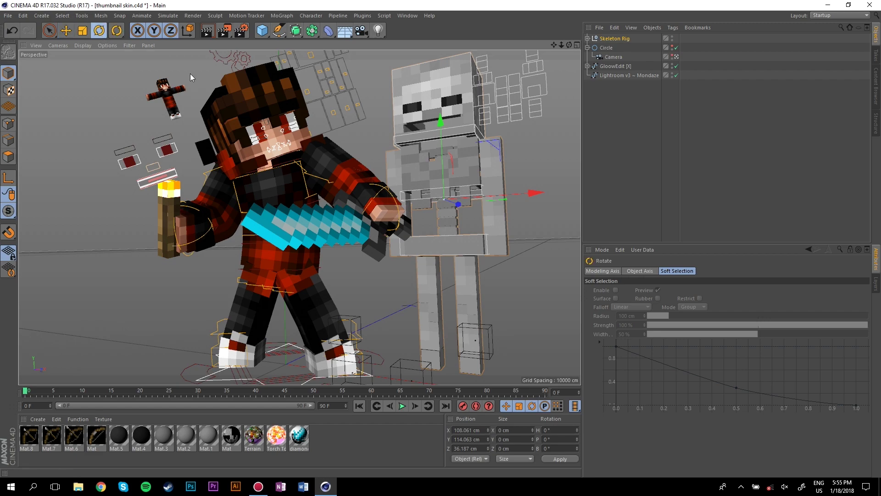
pyautogui.moveTo(459, 196); pyautogui.dragTo(406, 189)
# Move and turn the skeleton's feet, right to about X −6.5, Y 2.9 cm and left to about X 15.7, Y 3.3 cm
pyautogui.press('e')
pyautogui.click(443, 351)
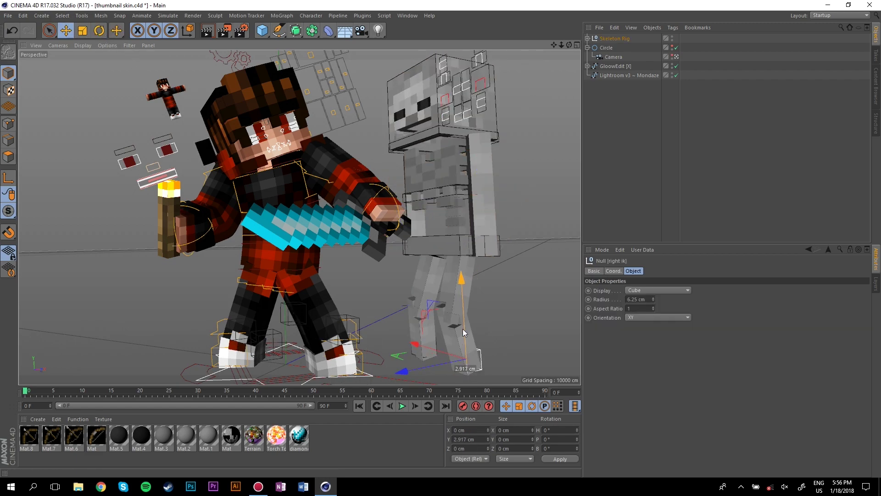
pyautogui.moveTo(441, 351); pyautogui.dragTo(482, 360)
pyautogui.click(99, 30)
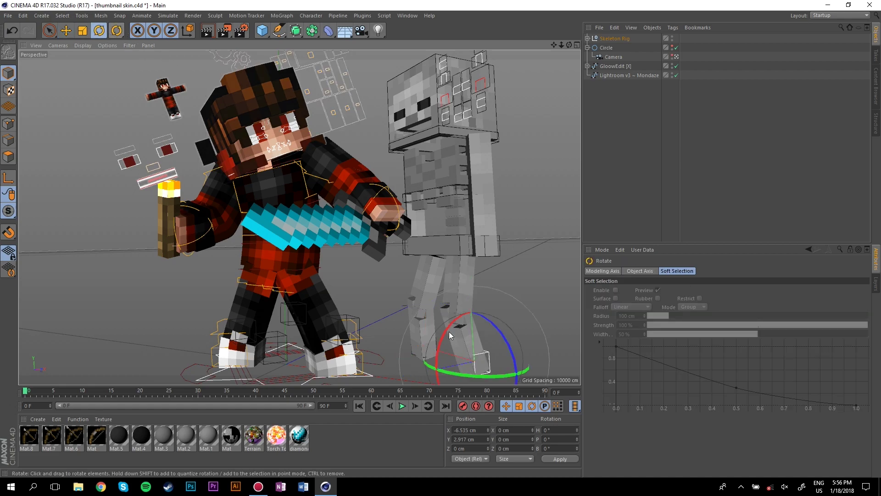
pyautogui.moveTo(420, 349)
pyautogui.mouseDown()
pyautogui.moveTo(435, 357)
pyautogui.moveTo(420, 351)
pyautogui.mouseUp()
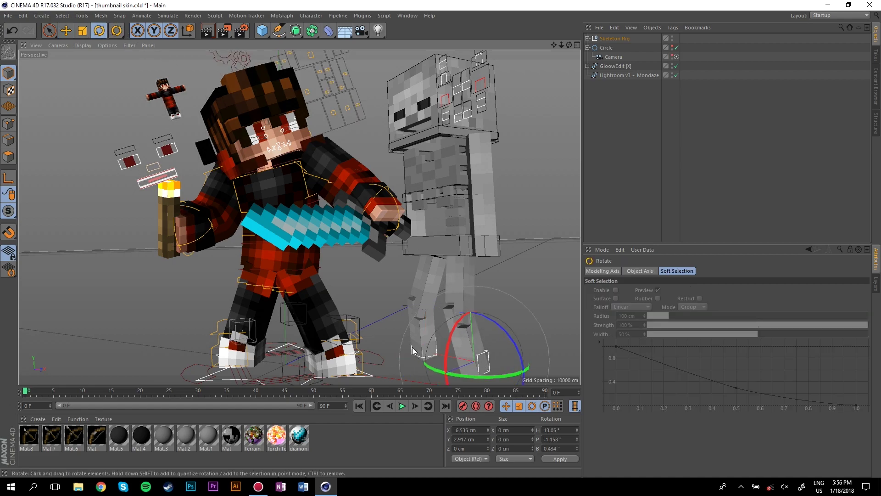
pyautogui.click(411, 354)
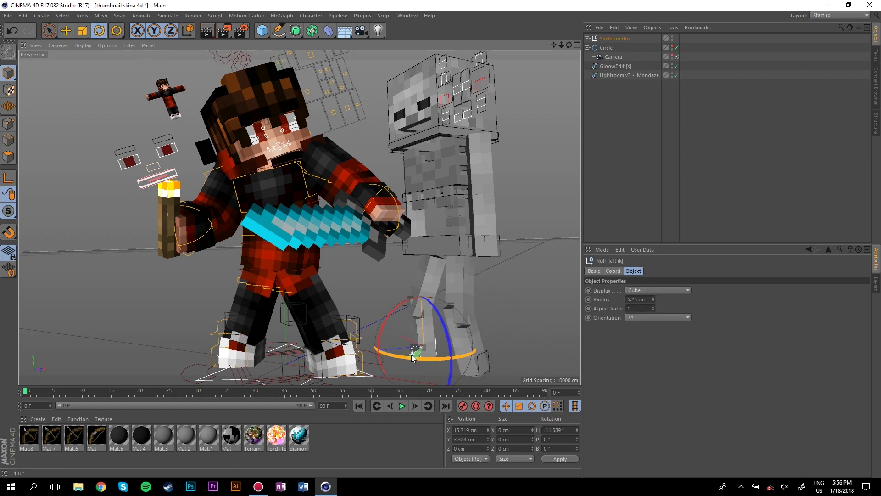
# Bend the skeleton's right arm by raising its right hand IK control and shifting it forward
pyautogui.click(64, 31)
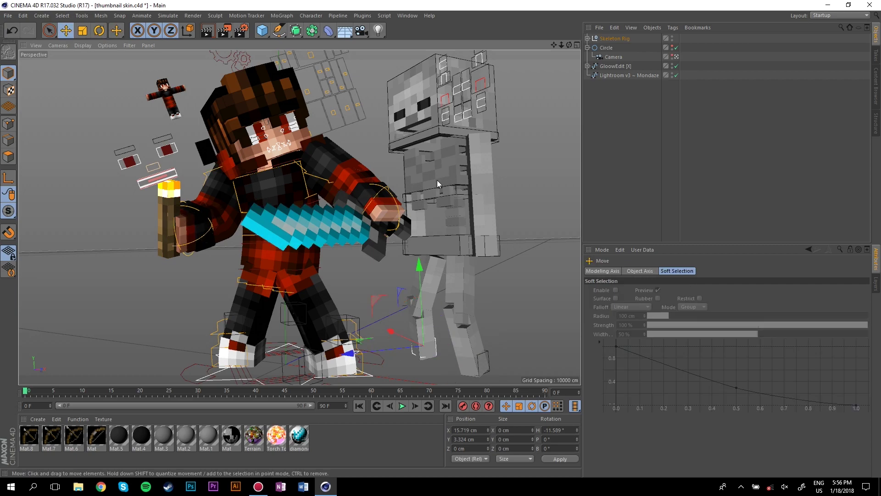
pyautogui.click(494, 240)
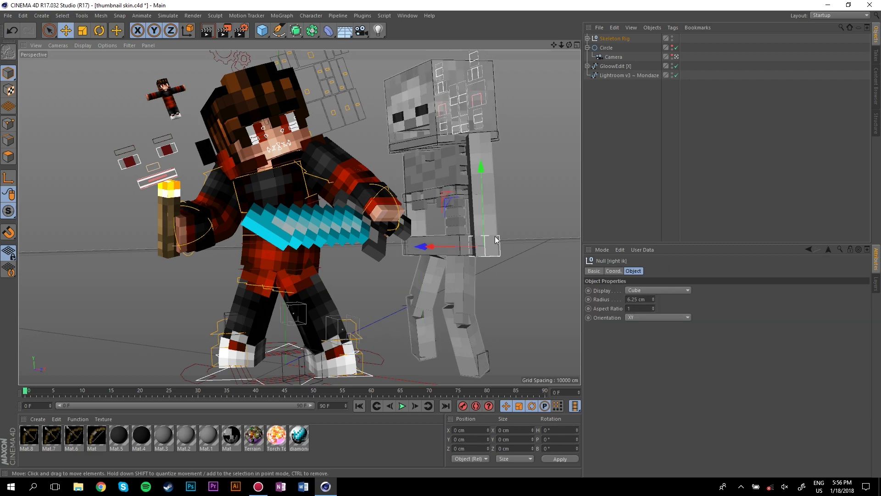
pyautogui.moveTo(483, 221); pyautogui.dragTo(477, 200)
pyautogui.moveTo(432, 225)
pyautogui.mouseDown()
pyautogui.moveTo(482, 243)
pyautogui.moveTo(491, 224)
pyautogui.moveTo(416, 226)
pyautogui.moveTo(426, 224)
pyautogui.mouseUp()
pyautogui.moveTo(512, 179); pyautogui.dragTo(509, 178)
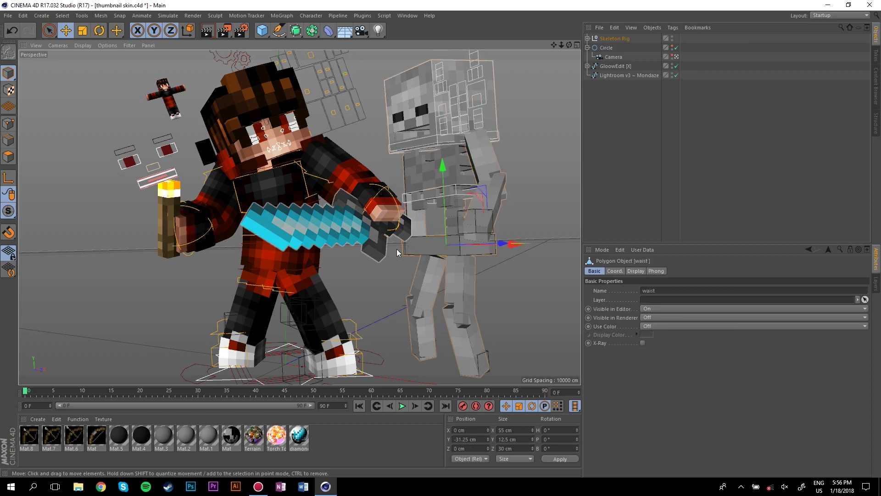
# Select the skeleton's left hand control outside the camera view, then reposition that hand from the camera view
pyautogui.click(396, 255)
pyautogui.click(401, 248)
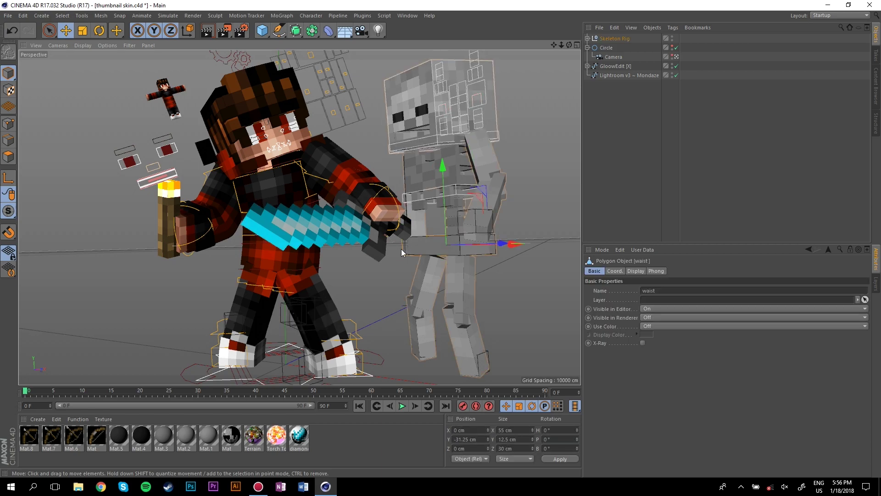
pyautogui.click(549, 220)
pyautogui.click(676, 57)
pyautogui.moveTo(561, 44); pyautogui.dragTo(431, 53)
pyautogui.click(149, 254)
pyautogui.click(676, 56)
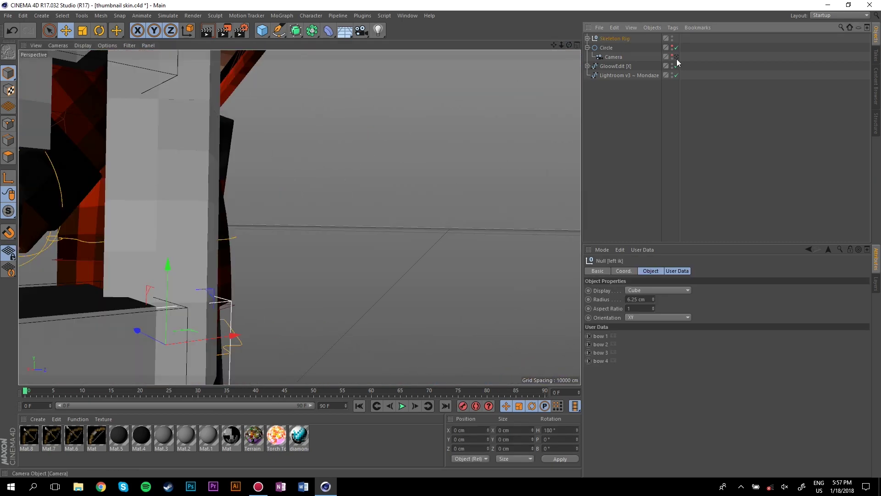
pyautogui.moveTo(456, 173)
pyautogui.mouseDown()
pyautogui.moveTo(550, 194)
pyautogui.moveTo(462, 174)
pyautogui.moveTo(464, 160)
pyautogui.moveTo(457, 177)
pyautogui.mouseUp()
# Tilt the skeleton's body and rotate its head to about H −2.6°, P 5.5°, B 4.5°
pyautogui.click(505, 191)
pyautogui.click(98, 30)
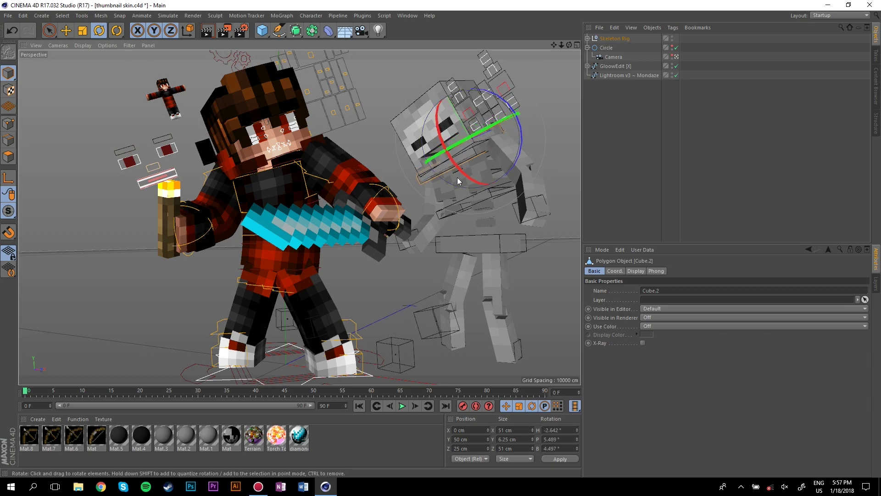
pyautogui.click(570, 113)
pyautogui.press('e')
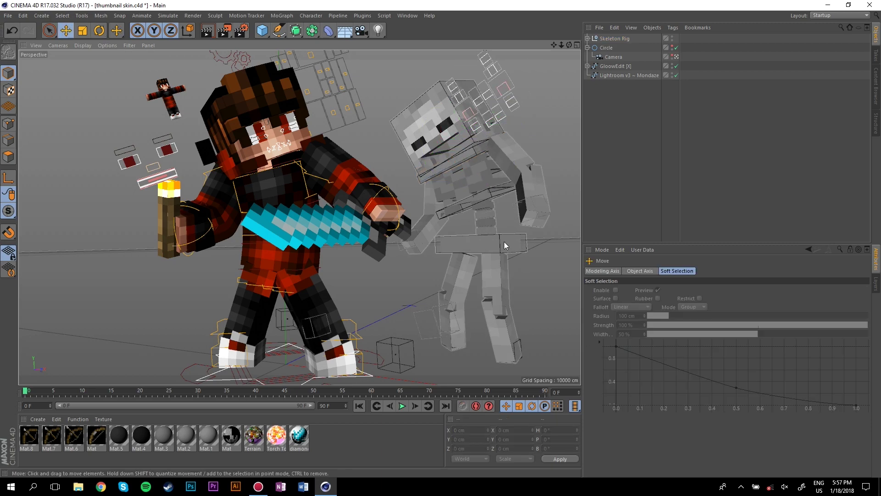
# Rotate the skeleton's waist so its upper body leans toward the character
pyautogui.click(503, 242)
pyautogui.press('r')
pyautogui.moveTo(475, 215); pyautogui.dragTo(481, 257)
pyautogui.click(619, 155)
# Lift the skeleton's right foot to bend the knee and adjust the positions of both hand controls
pyautogui.click(66, 30)
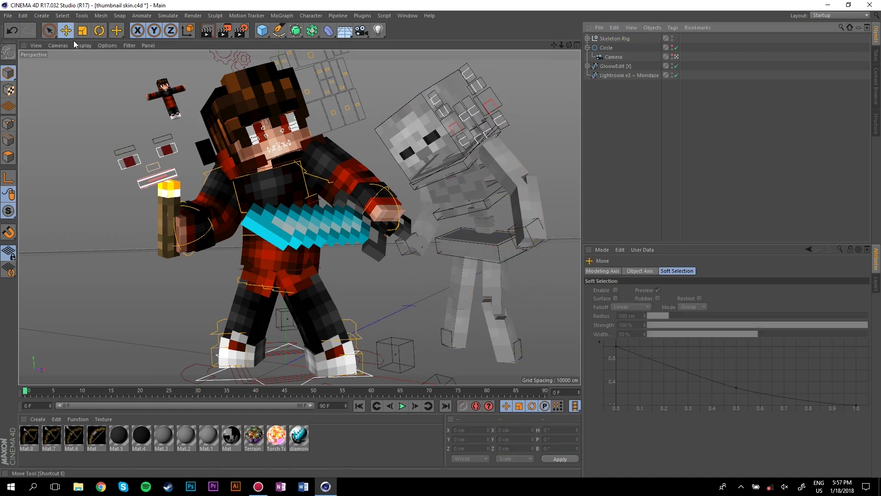
pyautogui.click(451, 330)
pyautogui.moveTo(453, 324); pyautogui.dragTo(485, 301)
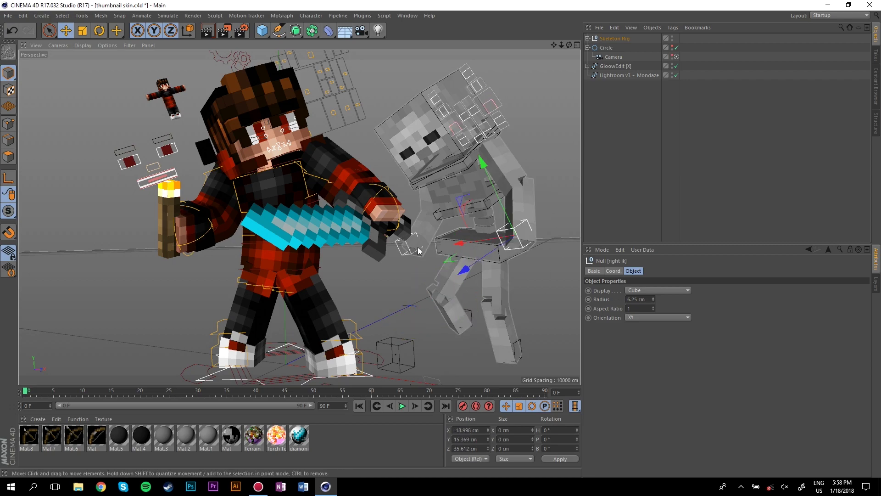
pyautogui.click(408, 250)
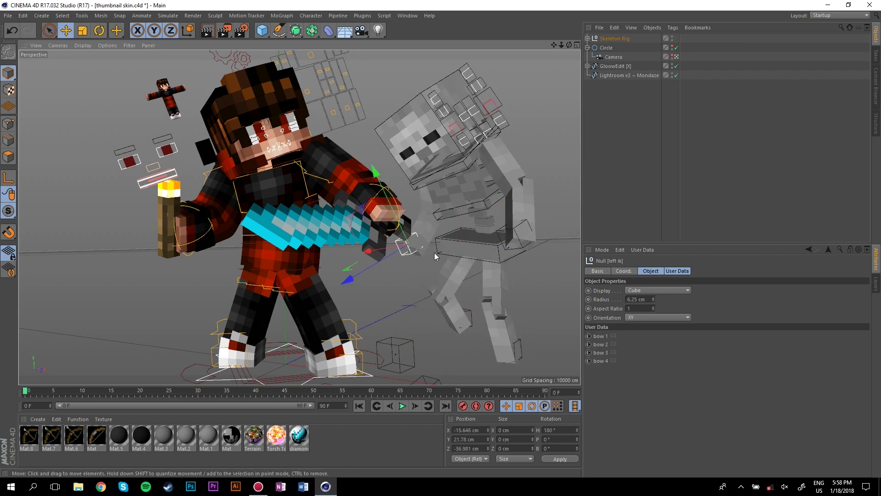
pyautogui.moveTo(435, 253); pyautogui.dragTo(415, 246)
# Shift and tilt the whole skeleton rig beside the character's sword arm
pyautogui.click(527, 164)
pyautogui.moveTo(509, 212); pyautogui.dragTo(458, 183)
pyautogui.press('r')
# Rotate the skeleton's head upward so its face looks toward the camera
pyautogui.click(452, 146)
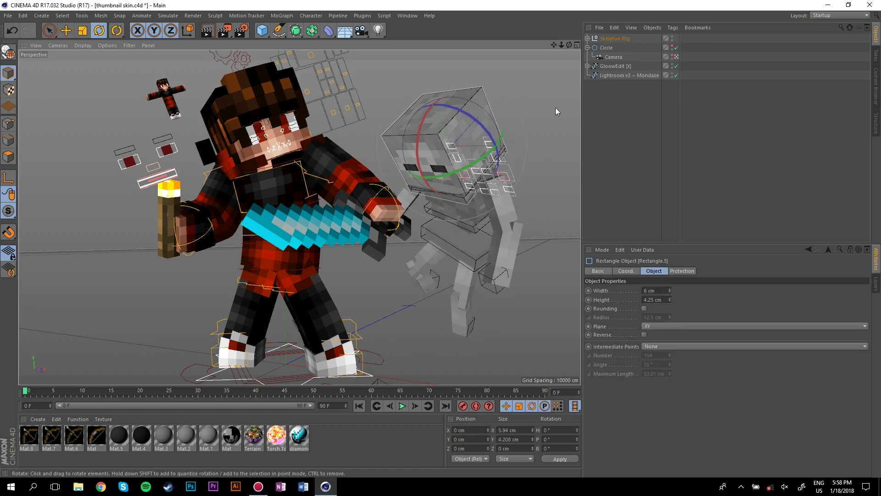
pyautogui.click(556, 111)
pyautogui.click(451, 123)
pyautogui.moveTo(415, 168); pyautogui.dragTo(447, 140)
pyautogui.click(530, 137)
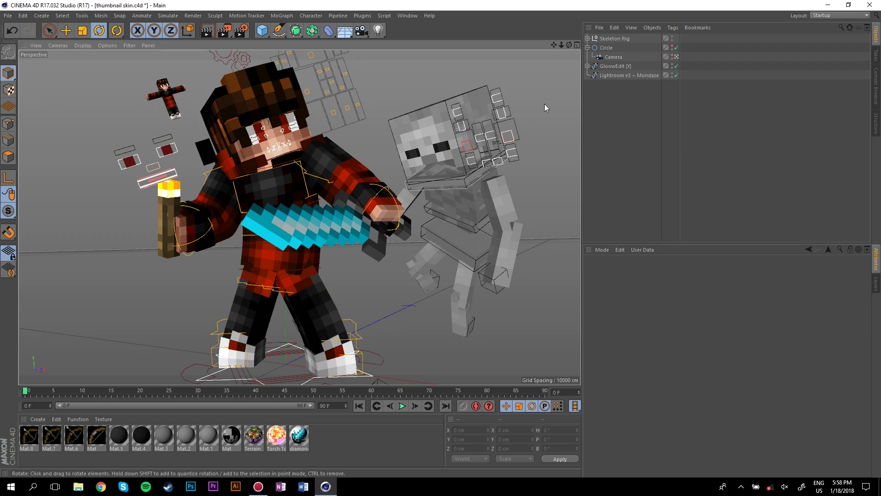
# Nudge the Skeleton Rig to about X 116, Y 118, Z 93 cm
pyautogui.click(614, 38)
pyautogui.press('e')
pyautogui.moveTo(527, 132)
pyautogui.mouseDown()
pyautogui.moveTo(522, 126)
pyautogui.moveTo(530, 125)
pyautogui.mouseUp()
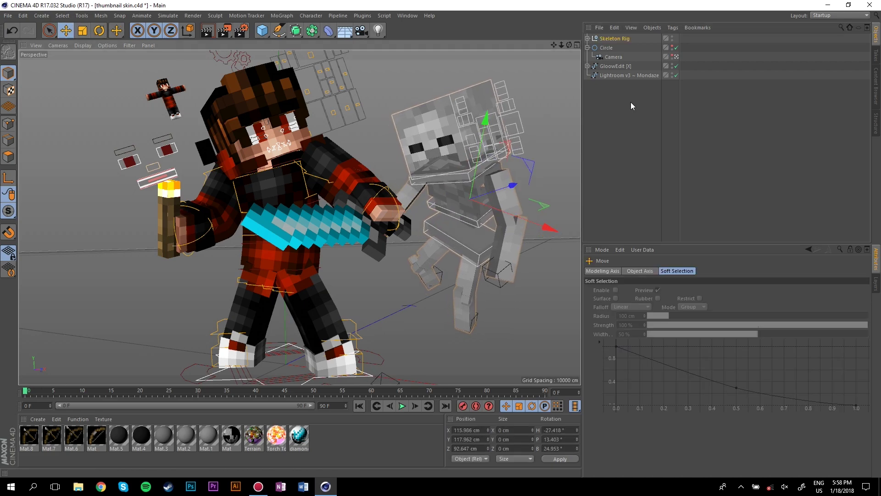
# Duplicate the skeleton rig and place the copy on the torch side at about X −153, Y 109, Z −37 cm, turned to about H 84°
pyautogui.hotkey('ctrl', 'c')
pyautogui.hotkey('ctrl', 'v')
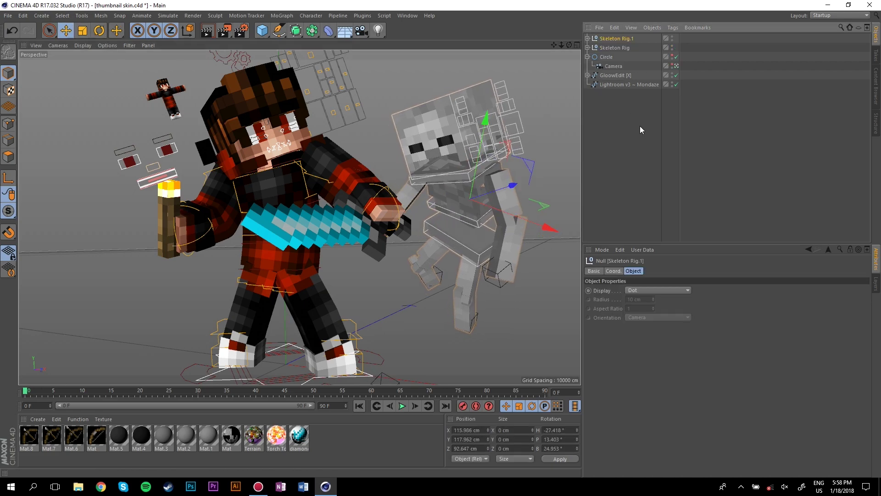
pyautogui.moveTo(530, 110); pyautogui.dragTo(183, 129)
pyautogui.click(100, 32)
pyautogui.moveTo(146, 252); pyautogui.dragTo(206, 247)
pyautogui.click(64, 33)
pyautogui.moveTo(150, 101); pyautogui.dragTo(88, 192)
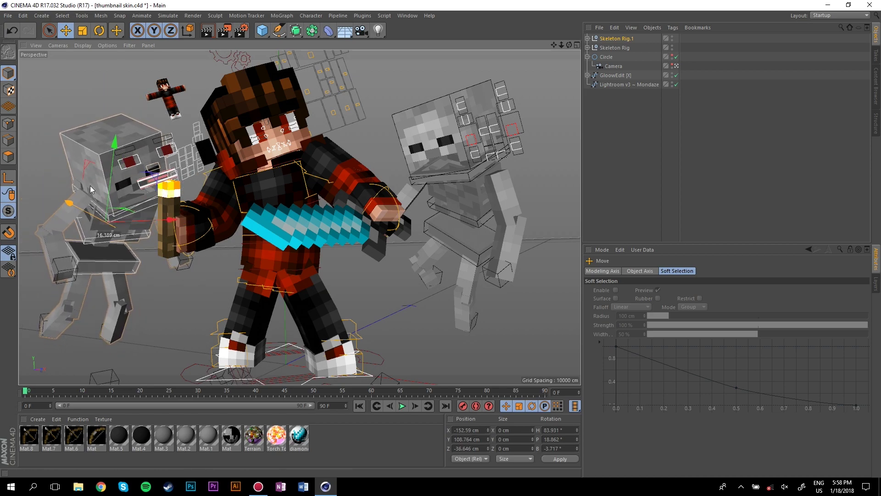
# Rotate the duplicate skeleton's head to face more toward the camera
pyautogui.click(95, 106)
pyautogui.click(111, 142)
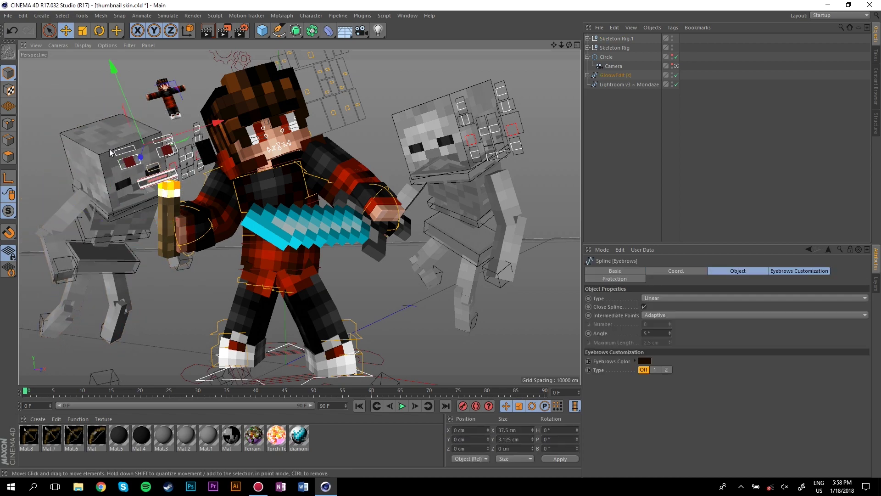
pyautogui.press('r')
pyautogui.moveTo(114, 153); pyautogui.dragTo(125, 150)
pyautogui.click(105, 92)
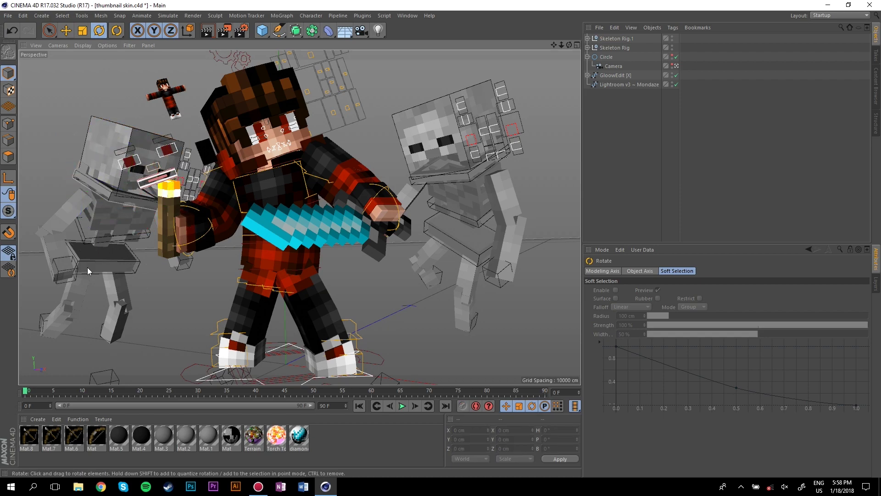
# Raise Skeleton Rig.1 to about Y 115.5 cm and rotate the whole rig toward the camera
pyautogui.click(67, 34)
pyautogui.click(603, 39)
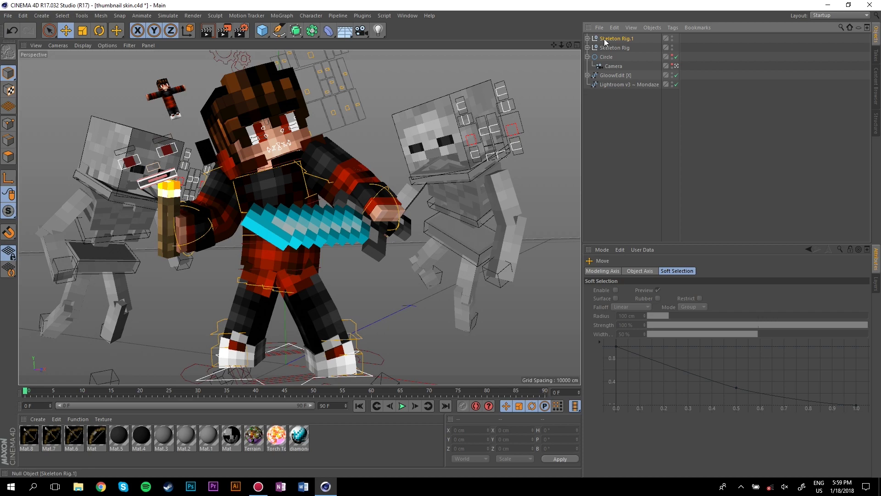
pyautogui.moveTo(114, 167); pyautogui.dragTo(102, 156)
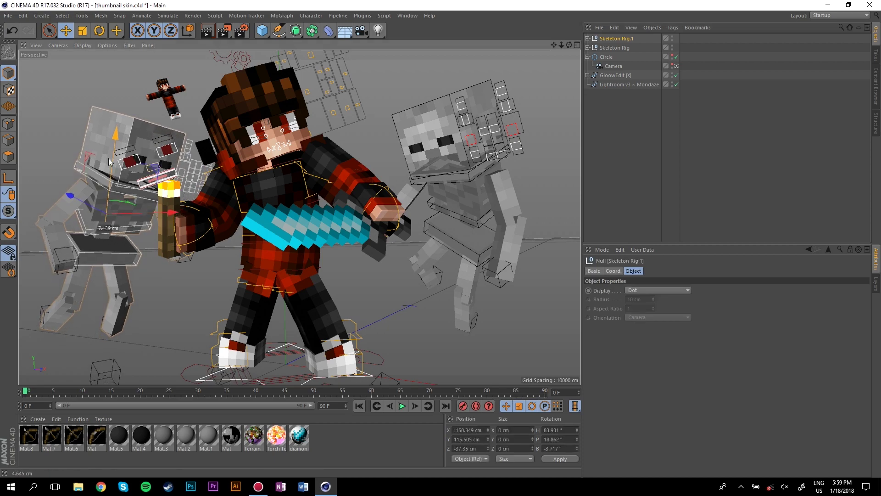
pyautogui.press('r')
pyautogui.moveTo(104, 255); pyautogui.dragTo(173, 216)
# Adjust the duplicate skeleton's head and move its outer hand control further from the body
pyautogui.click(111, 177)
pyautogui.click(66, 199)
pyautogui.click(92, 280)
pyautogui.click(66, 30)
pyautogui.moveTo(73, 262)
pyautogui.mouseDown()
pyautogui.moveTo(58, 256)
pyautogui.moveTo(64, 262)
pyautogui.mouseUp()
# Reposition the duplicate skeleton's right foot control to about X 0.6, Y 6.3, Z −10.7 cm
pyautogui.click(113, 312)
pyautogui.moveTo(118, 294); pyautogui.dragTo(145, 288)
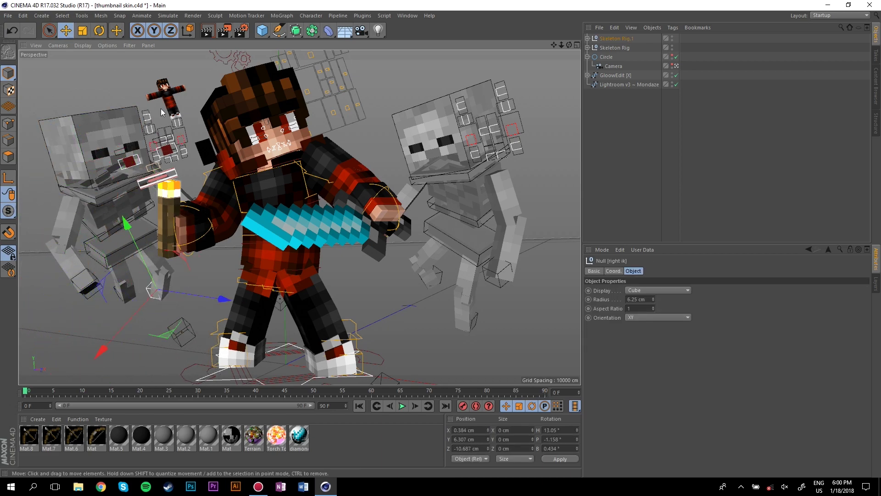
pyautogui.click(128, 66)
# Move the duplicate skeleton's right hand behind the character's torch arm and adjust its other hand
pyautogui.click(193, 201)
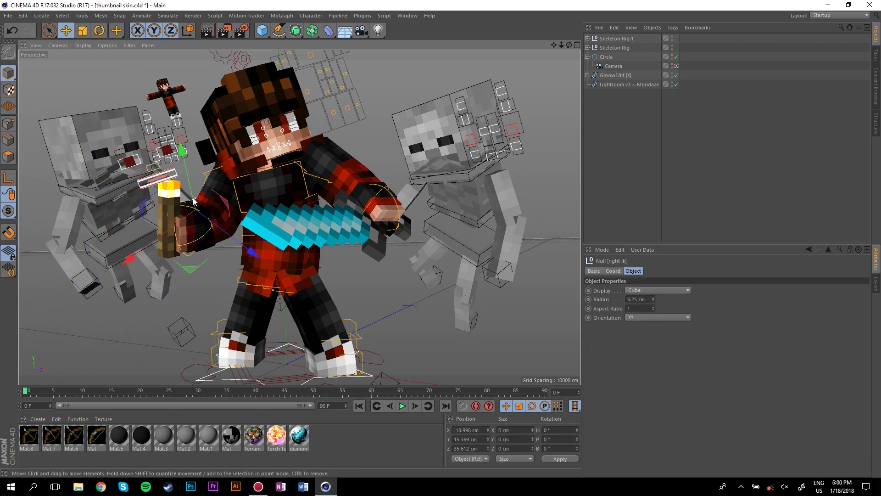
pyautogui.moveTo(234, 185); pyautogui.dragTo(239, 163)
pyautogui.click(132, 83)
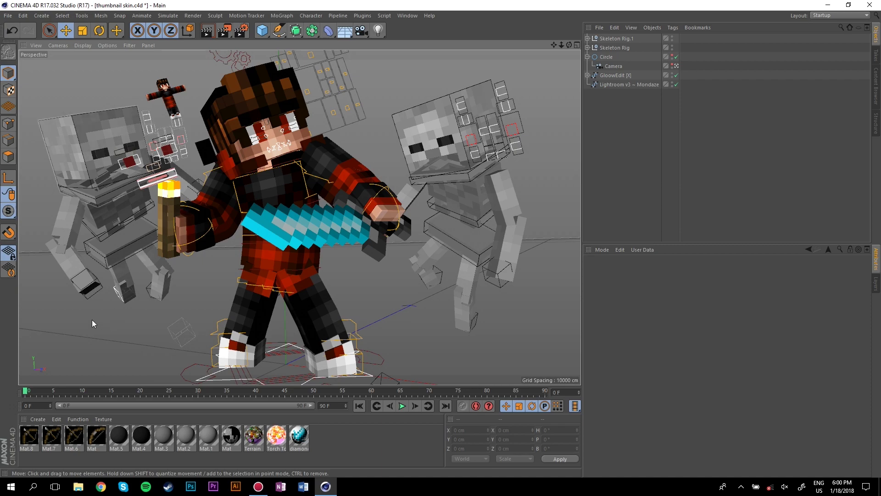
pyautogui.click(92, 288)
pyautogui.click(71, 69)
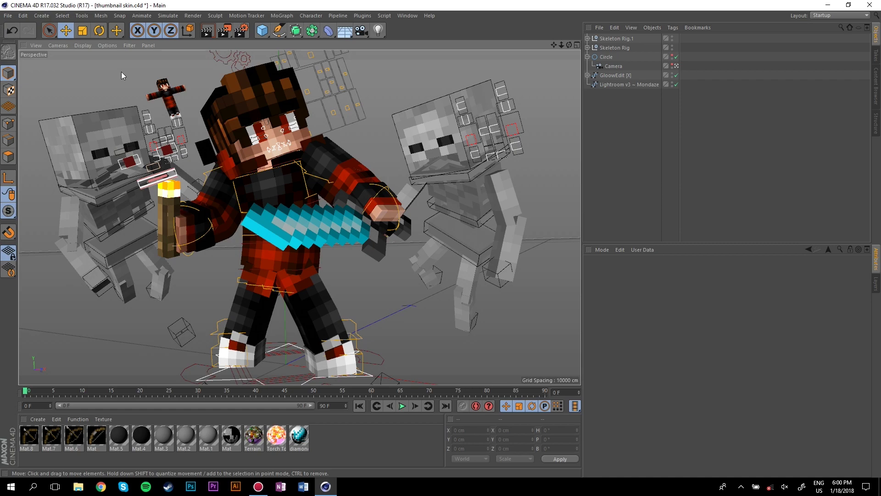
# Rotate the character's right shoulder to about H 29.3°, P −54.3°, B 17.7°
pyautogui.click(207, 173)
pyautogui.press('r')
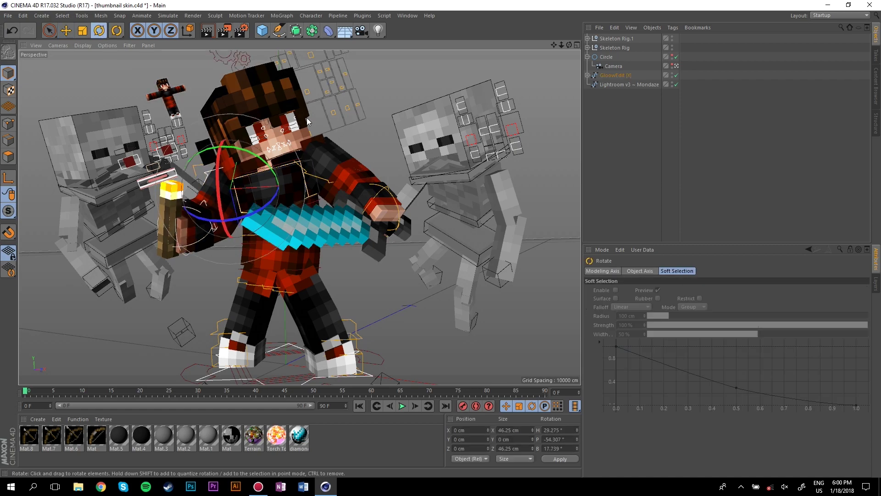
pyautogui.click(388, 73)
pyautogui.click(67, 32)
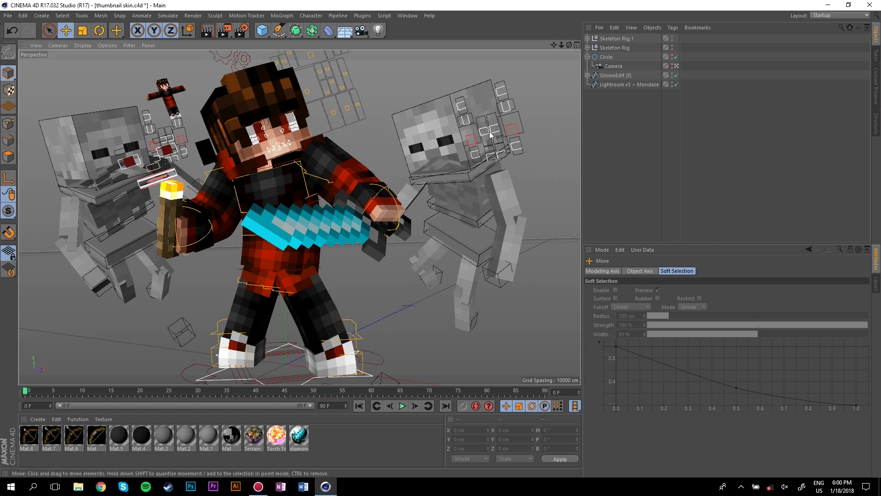
# Open the original skeleton's eyes by raising both central eye sliders on its face rig to Y 7 cm
pyautogui.click(676, 66)
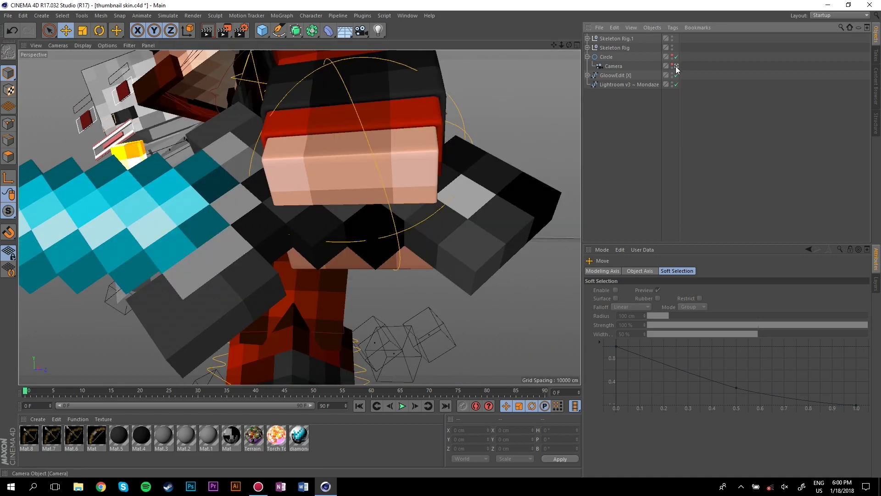
pyautogui.moveTo(561, 45); pyautogui.dragTo(399, 108)
pyautogui.moveTo(561, 45); pyautogui.dragTo(610, 45)
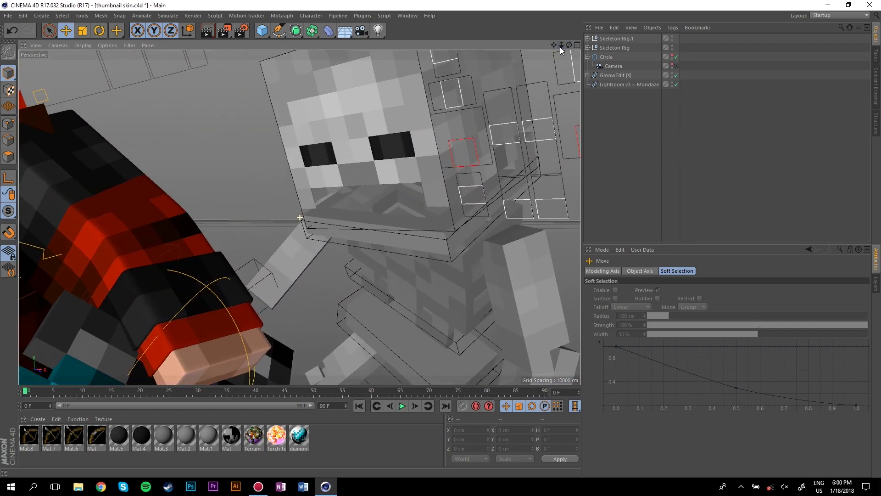
pyautogui.moveTo(553, 45); pyautogui.dragTo(615, 45)
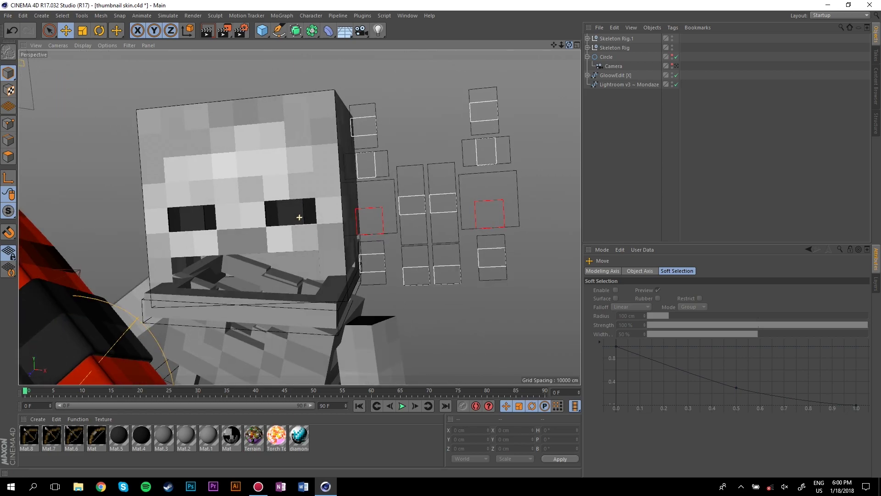
pyautogui.click(411, 197)
pyautogui.moveTo(411, 179); pyautogui.dragTo(399, 117)
pyautogui.click(438, 198)
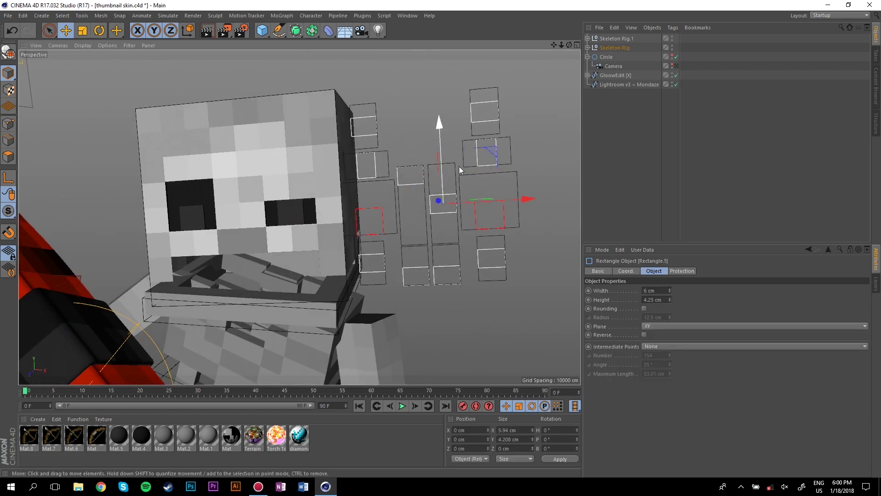
pyautogui.moveTo(439, 167); pyautogui.dragTo(414, 53)
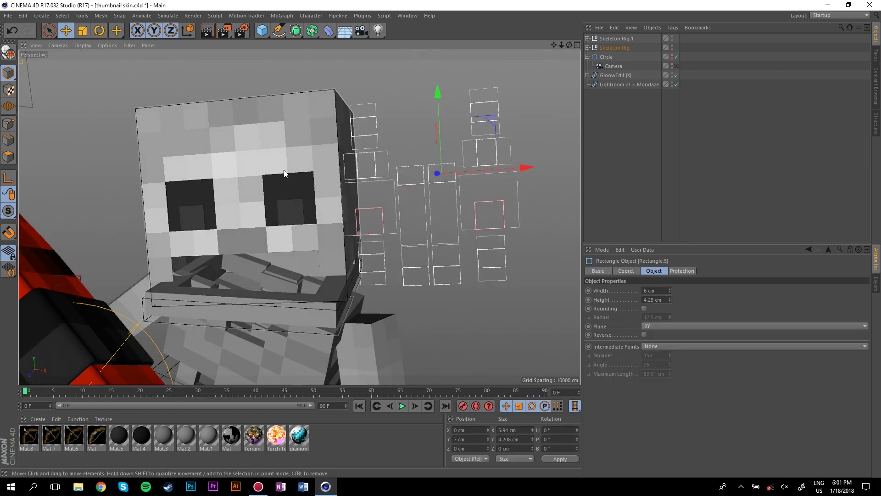
# Slant the original skeleton's upper eyelids inward with the upper pairs of controls on its face rig
pyautogui.click(362, 111)
pyautogui.click(377, 154)
pyautogui.moveTo(400, 162); pyautogui.dragTo(406, 167)
pyautogui.click(495, 159)
pyautogui.click(498, 124)
pyautogui.moveTo(482, 77); pyautogui.dragTo(482, 96)
pyautogui.click(355, 118)
pyautogui.moveTo(361, 98); pyautogui.dragTo(361, 99)
# Shift both pupils of the original skeleton slightly up and sideways, and return to the scene camera
pyautogui.click(504, 206)
pyautogui.moveTo(525, 188); pyautogui.dragTo(490, 199)
pyautogui.click(408, 199)
pyautogui.click(385, 215)
pyautogui.moveTo(407, 199); pyautogui.dragTo(405, 192)
pyautogui.click(478, 64)
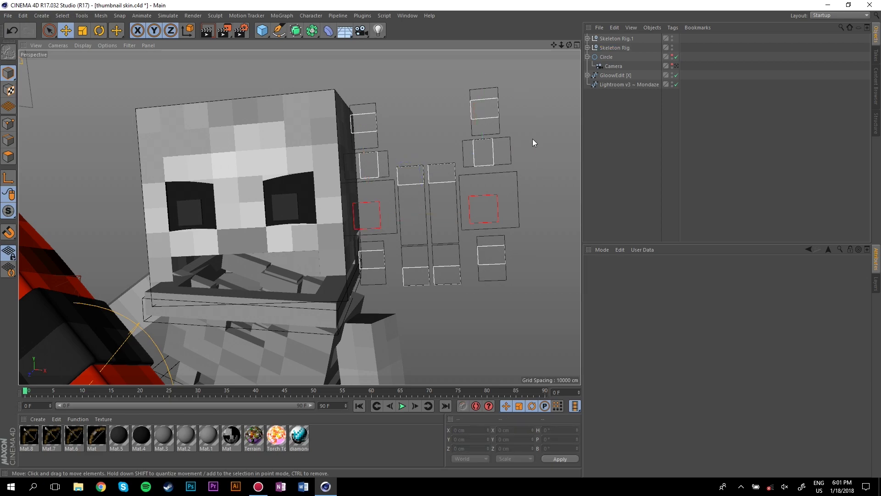
pyautogui.click(676, 66)
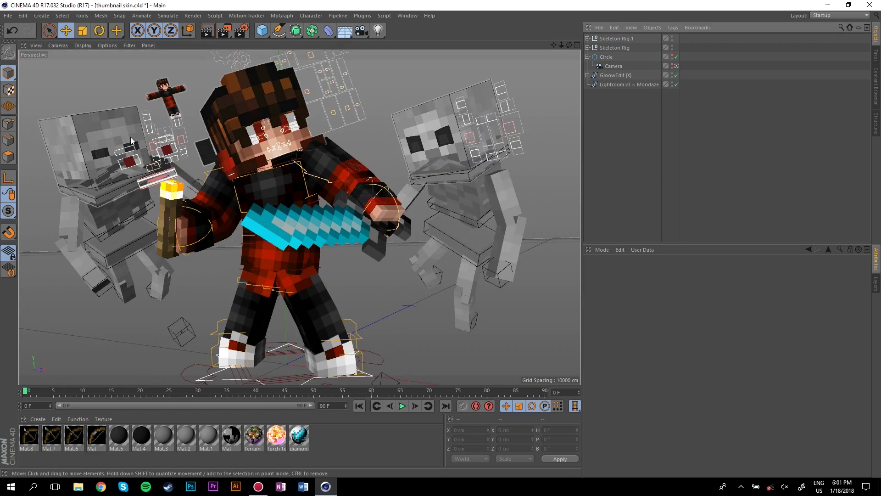
# Open the duplicate skeleton's eyes and slant its upper eyelids using the sliders on its face rig
pyautogui.click(676, 67)
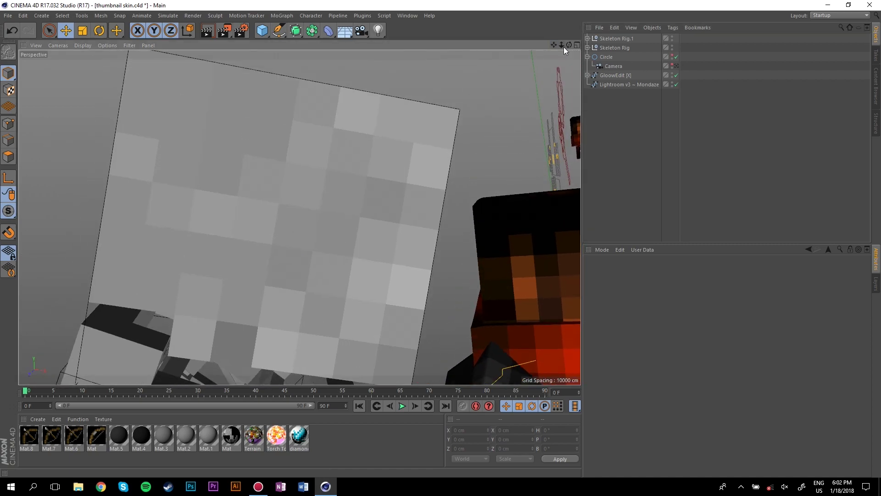
pyautogui.moveTo(569, 44); pyautogui.dragTo(449, 48)
pyautogui.hotkey('ctrl', 'z')
pyautogui.hotkey('ctrl', 'z')
pyautogui.hotkey('ctrl', 'z')
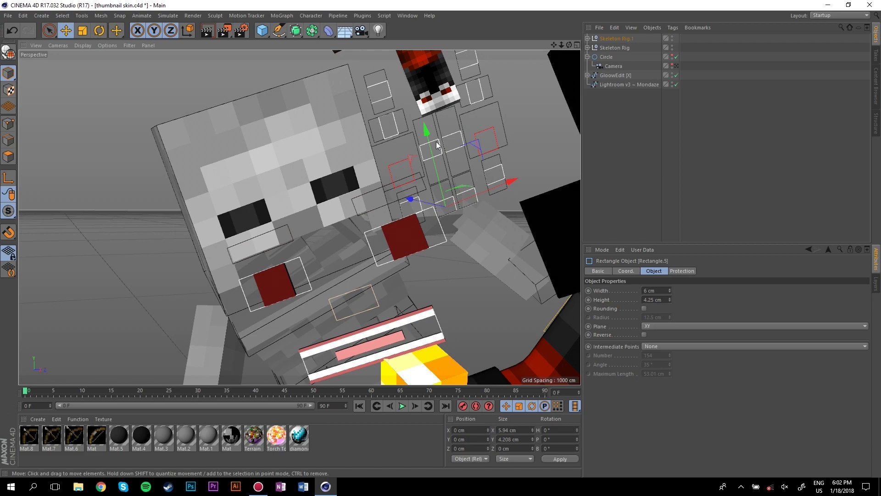
pyautogui.moveTo(413, 167); pyautogui.dragTo(418, 158)
pyautogui.moveTo(477, 120); pyautogui.dragTo(481, 121)
pyautogui.moveTo(397, 120); pyautogui.dragTo(413, 116)
pyautogui.moveTo(477, 92); pyautogui.dragTo(471, 93)
pyautogui.moveTo(379, 90); pyautogui.dragTo(380, 95)
# Step back to the scene camera's view and clear the selection of the duplicate skeleton's eye control
pyautogui.hotkey('ctrl', 'z')
pyautogui.hotkey('ctrl', 'z')
pyautogui.hotkey('ctrl', 'z')
pyautogui.hotkey('ctrl', 'z')
pyautogui.hotkey('ctrl', 'z')
pyautogui.hotkey('ctrl', 'z')
pyautogui.hotkey('ctrl', 'z')
pyautogui.hotkey('ctrl', 'z')
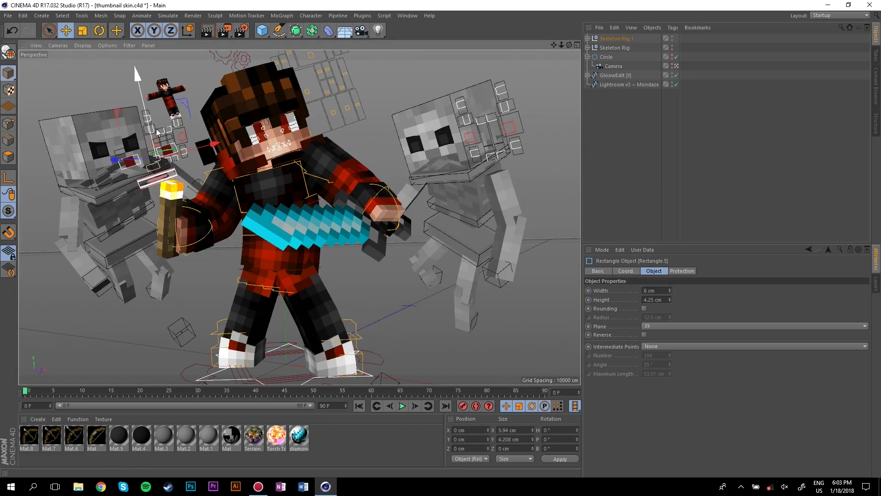
pyautogui.click(401, 105)
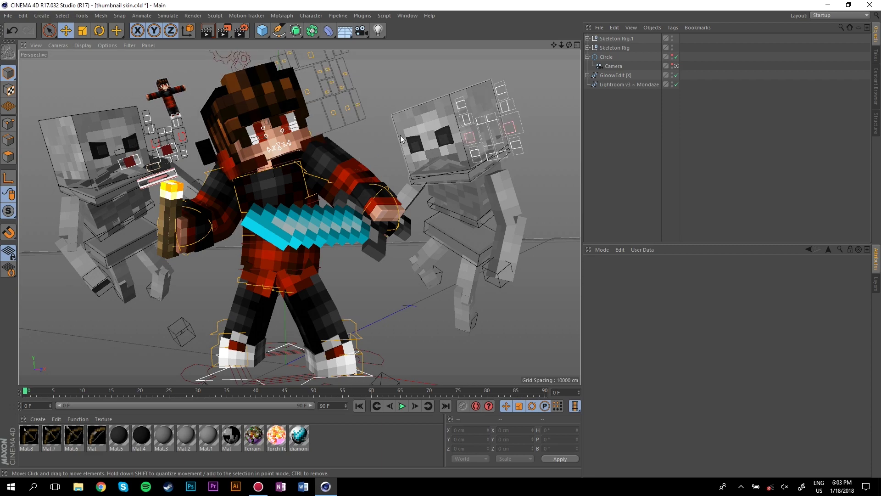
# Rotate the camera's parent circle to about H 12.6°, P 8.4°, B 5.2° for a more tilted shot
pyautogui.click(606, 57)
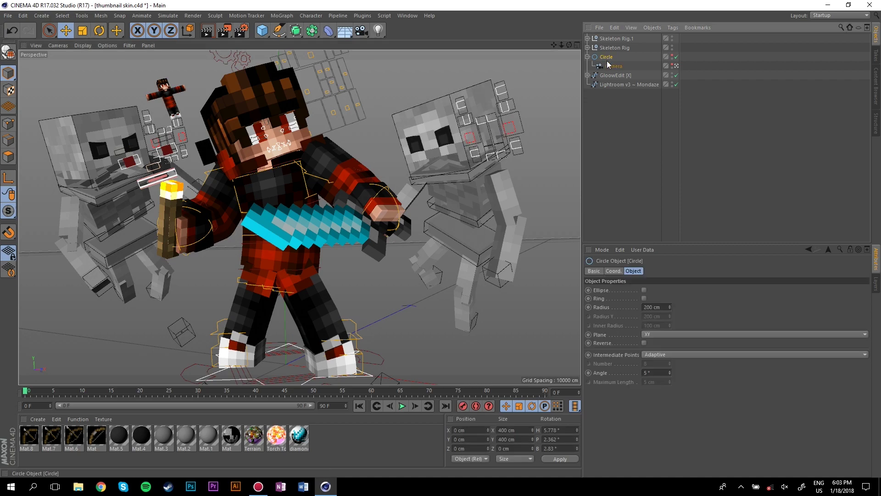
pyautogui.click(95, 28)
pyautogui.moveTo(271, 366); pyautogui.dragTo(304, 369)
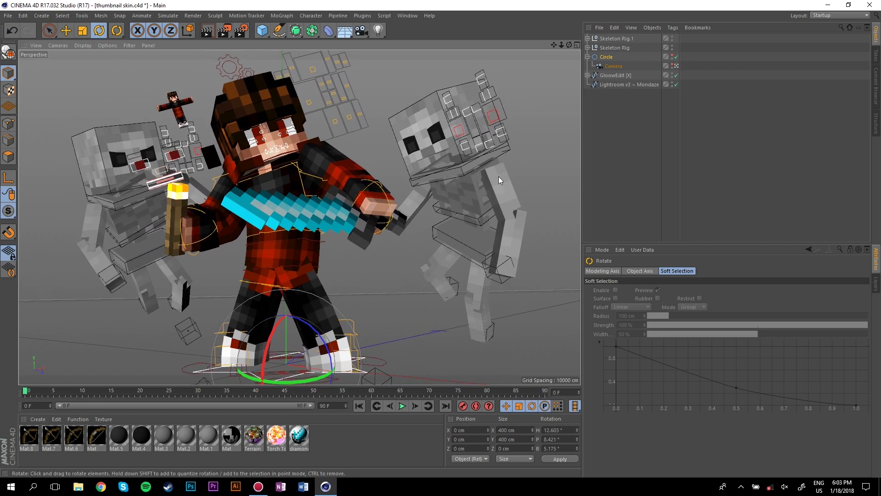
pyautogui.hotkey('ctrl', 'z')
pyautogui.click(646, 182)
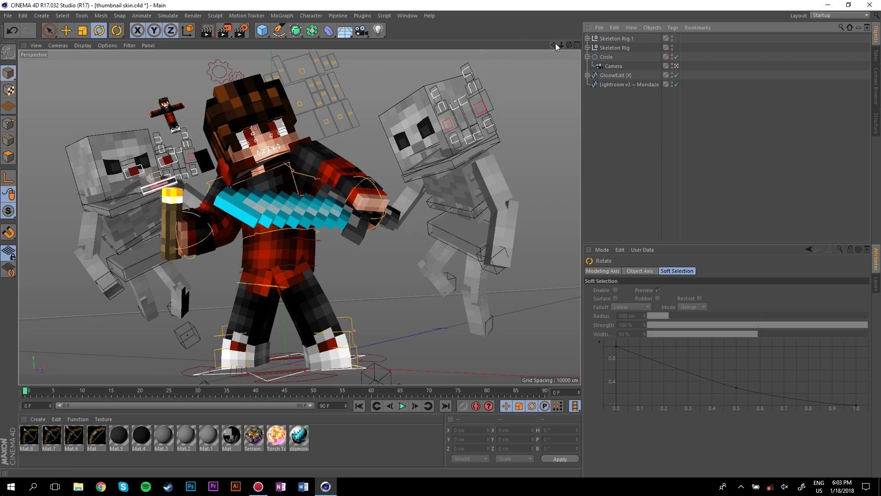
# Render the scene to the Picture Viewer, enlarge the render to 51% for inspection and close the viewer
pyautogui.click(611, 48)
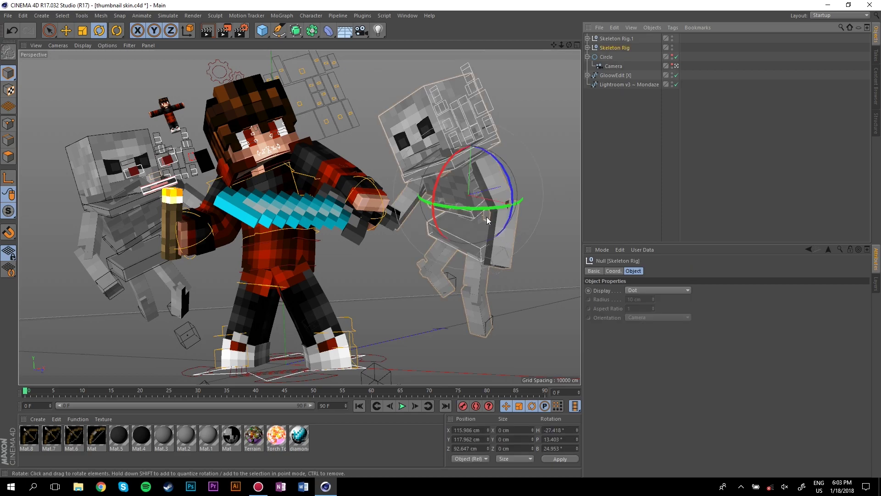
pyautogui.click(231, 30)
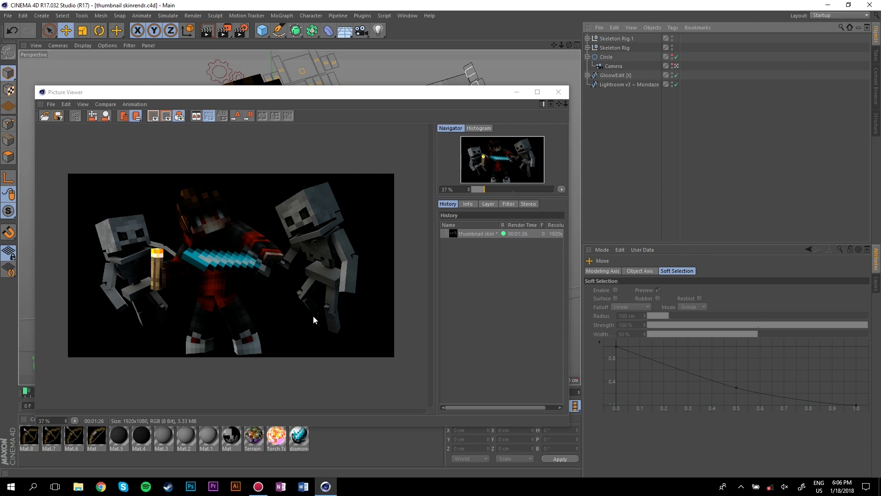
pyautogui.moveTo(485, 189); pyautogui.dragTo(486, 194)
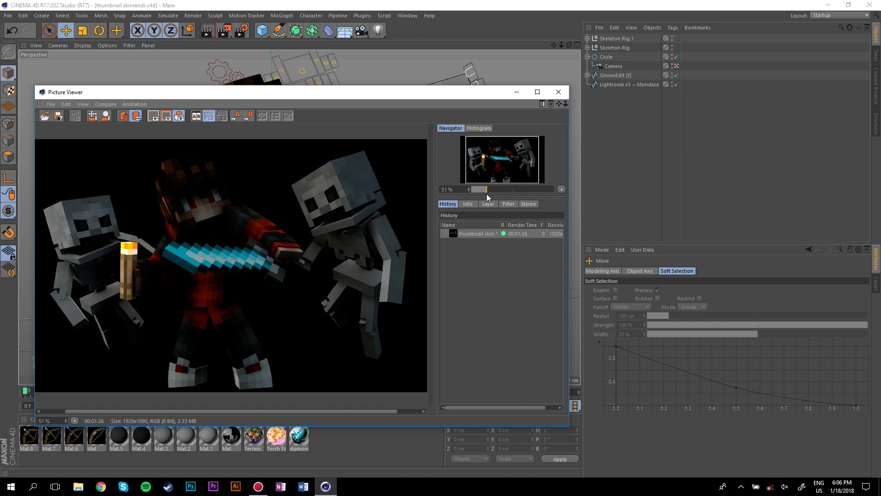
pyautogui.moveTo(122, 292); pyautogui.dragTo(197, 287)
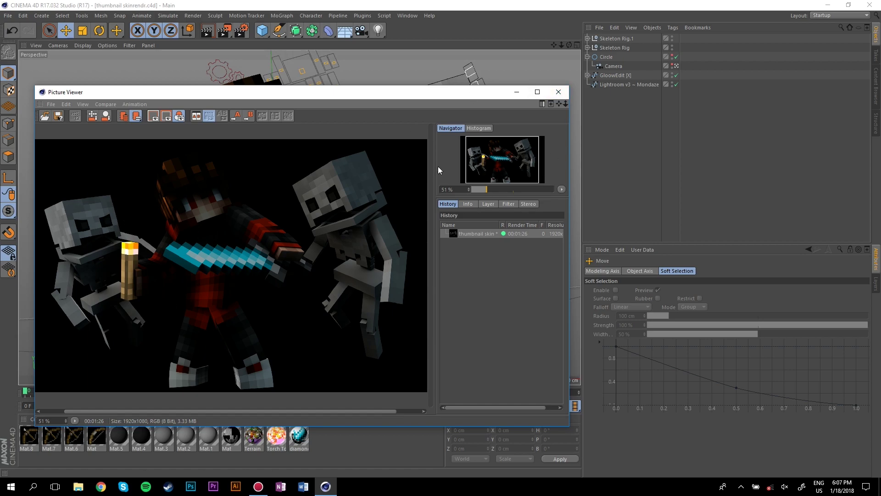
pyautogui.click(557, 94)
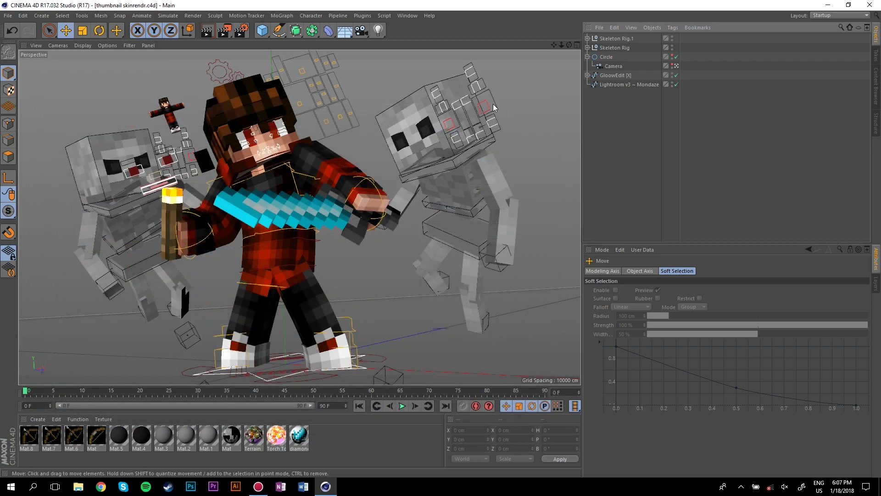
# Rotate the camera's parent circle to frame the character from the torch-arm side
pyautogui.click(605, 56)
pyautogui.click(99, 31)
pyautogui.moveTo(298, 327); pyautogui.dragTo(271, 358)
pyautogui.click(519, 228)
# Delete the torch from the R_Arm group of the GloowEdit character rig and collapse the hierarchy
pyautogui.click(587, 57)
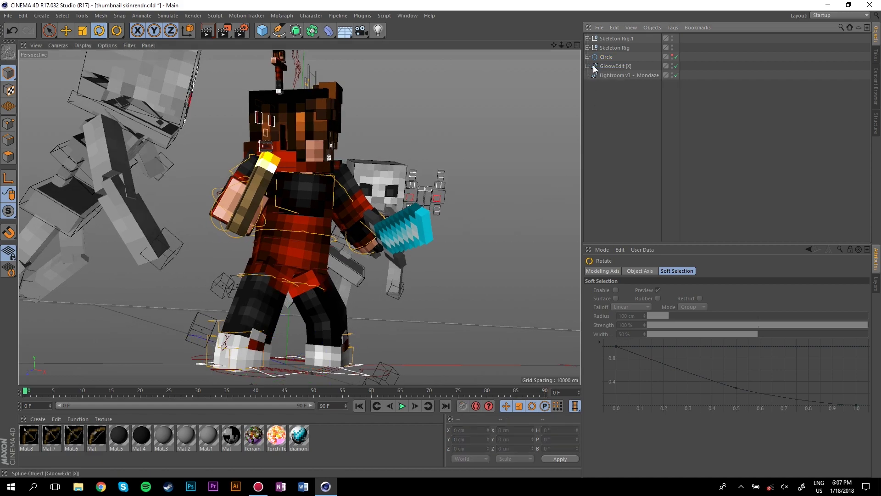
pyautogui.click(592, 65)
pyautogui.click(589, 65)
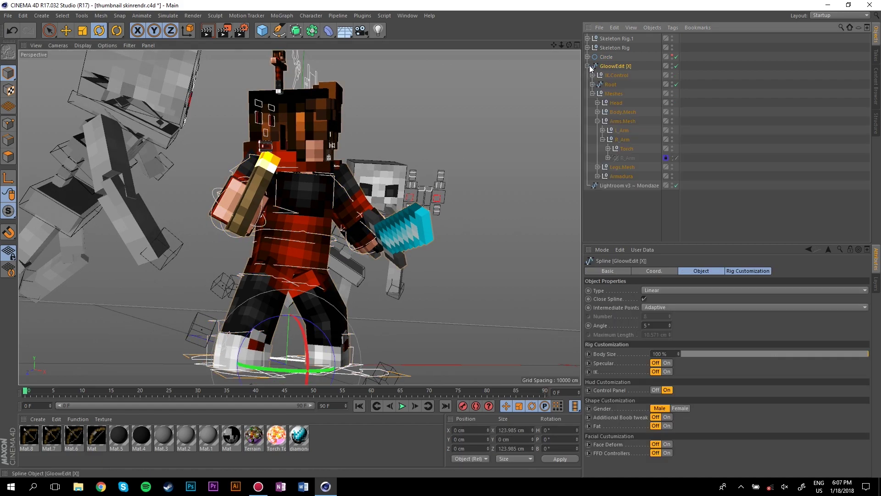
pyautogui.click(603, 139)
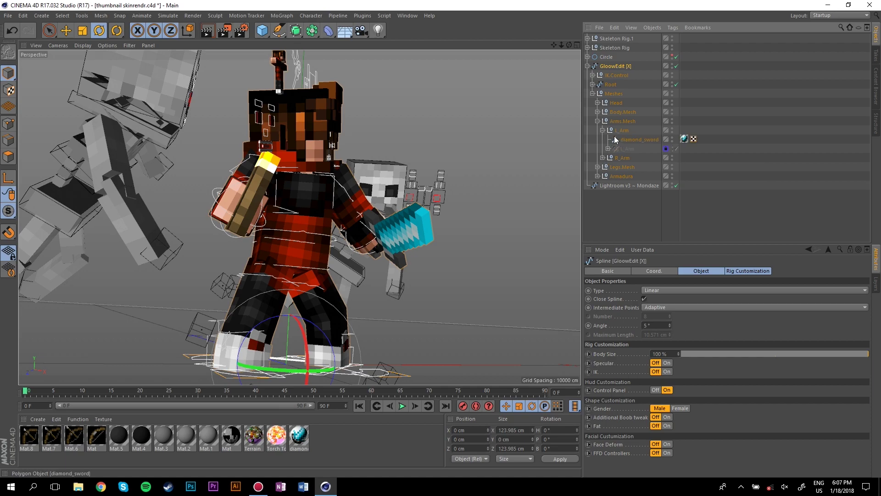
pyautogui.click(603, 139)
pyautogui.click(624, 147)
pyautogui.press('Delete')
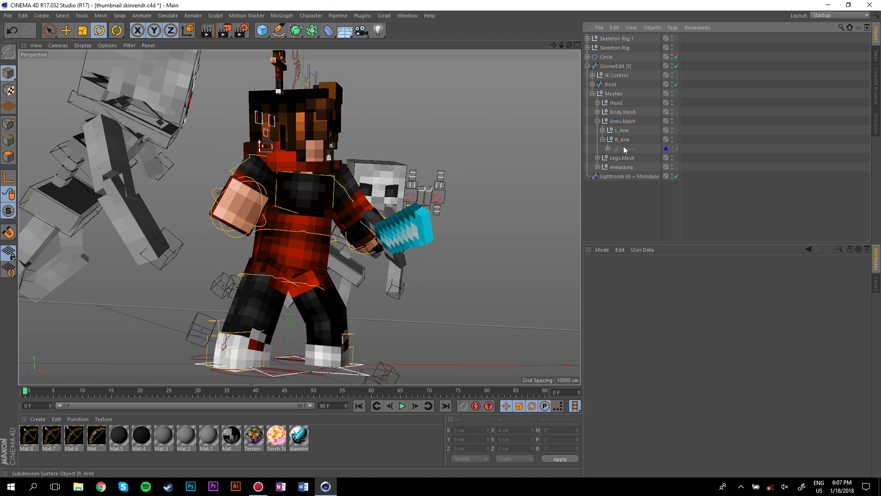
pyautogui.click(587, 66)
# Rotate and move Skeleton Rig.1 so it stands beside the character's empty hand, facing the character
pyautogui.click(614, 39)
pyautogui.moveTo(111, 145); pyautogui.dragTo(52, 142)
pyautogui.click(66, 30)
pyautogui.moveTo(227, 148); pyautogui.dragTo(220, 183)
# Replace Skeleton Rig with a standalone copy of its head and set the head on the ground below the sword
pyautogui.click(391, 178)
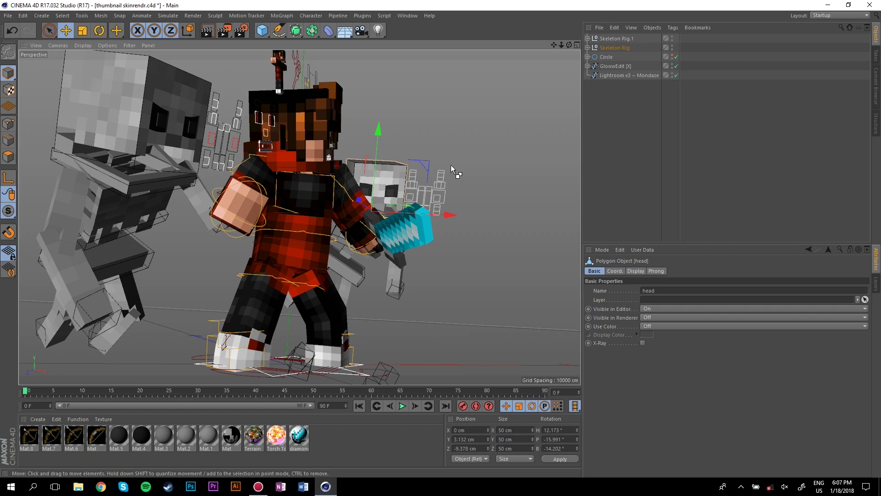
pyautogui.click(614, 49)
pyautogui.press('Delete')
pyautogui.hotkey('ctrl', 'v')
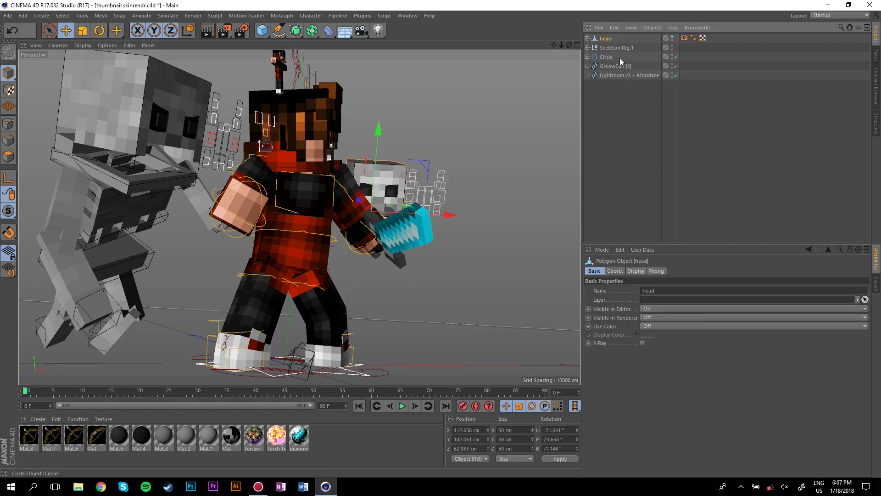
pyautogui.moveTo(372, 177); pyautogui.dragTo(514, 198)
# Move Skeleton Rig.1 farther back into the distance behind the character's empty hand
pyautogui.click(631, 47)
pyautogui.moveTo(80, 199); pyautogui.dragTo(84, 197)
pyautogui.moveTo(158, 142); pyautogui.dragTo(192, 147)
pyautogui.click(459, 202)
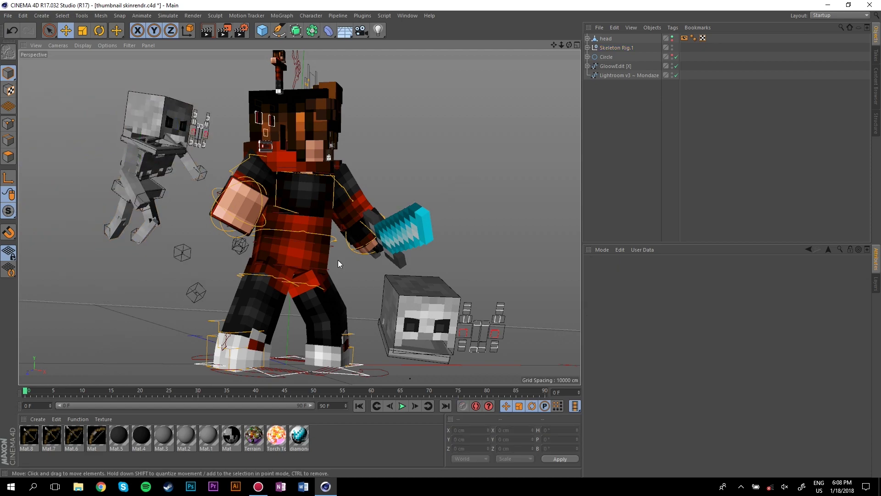
# Rotate the character's right foot control to turn the planted foot
pyautogui.click(220, 344)
pyautogui.press('r')
pyautogui.moveTo(201, 331); pyautogui.dragTo(359, 358)
# Lift the character's left foot control to about X 5.6, Y 31.5, Z −26.4 cm
pyautogui.click(353, 354)
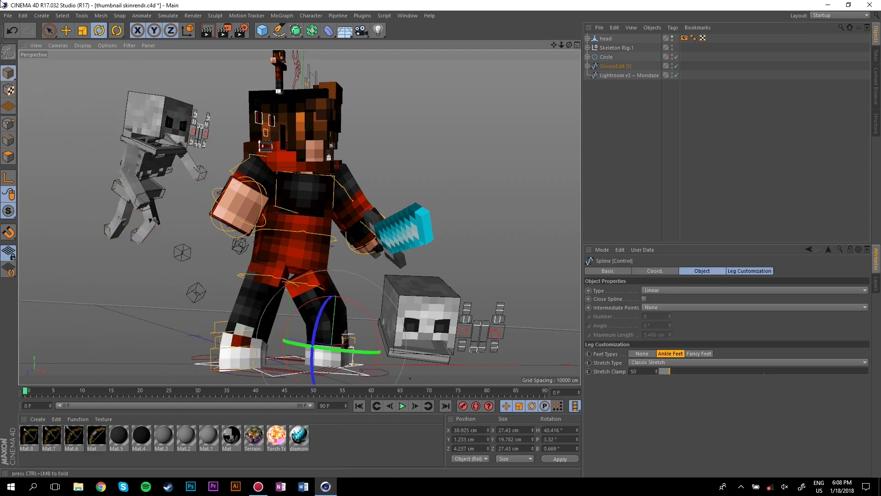
pyautogui.press('e')
pyautogui.moveTo(338, 277); pyautogui.dragTo(345, 250)
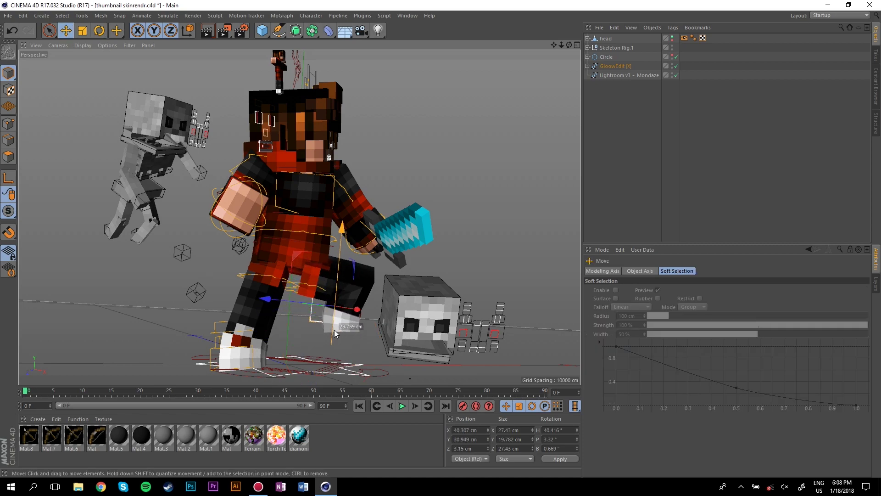
pyautogui.moveTo(356, 310); pyautogui.dragTo(337, 305)
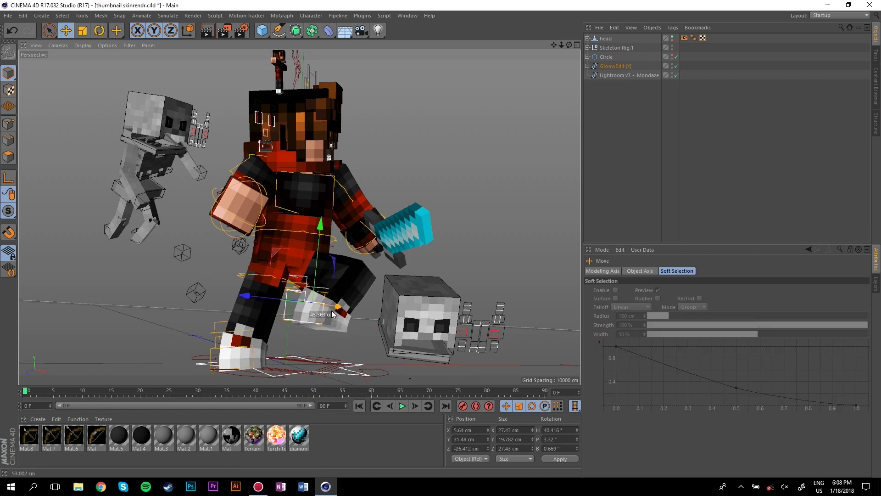
# Rotate the raised left foot to about H 40.5°, P 10.9°, B −40.6° and fine-tune its position
pyautogui.click(99, 30)
pyautogui.moveTo(299, 275); pyautogui.dragTo(290, 319)
pyautogui.click(68, 31)
pyautogui.click(66, 30)
pyautogui.click(339, 299)
pyautogui.moveTo(340, 299)
pyautogui.mouseDown()
pyautogui.moveTo(357, 317)
pyautogui.moveTo(342, 304)
pyautogui.mouseUp()
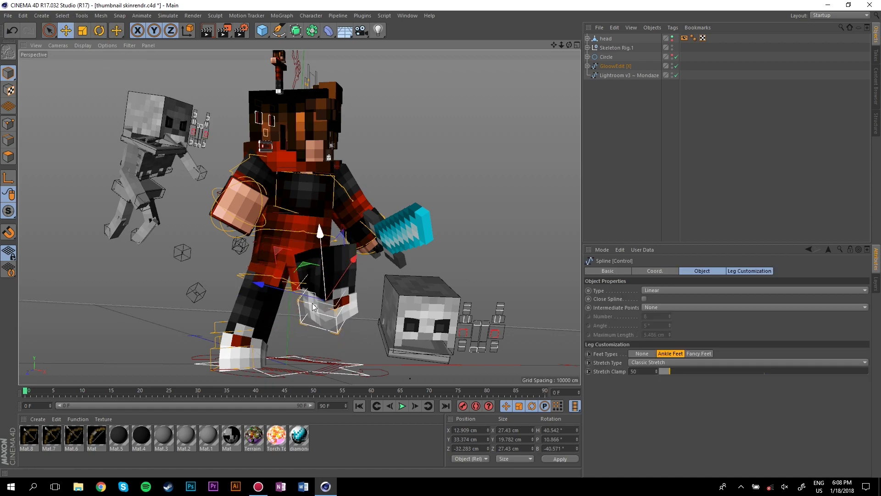
# Rotate the jaw of the detached skeleton head closed against the skull
pyautogui.click(417, 360)
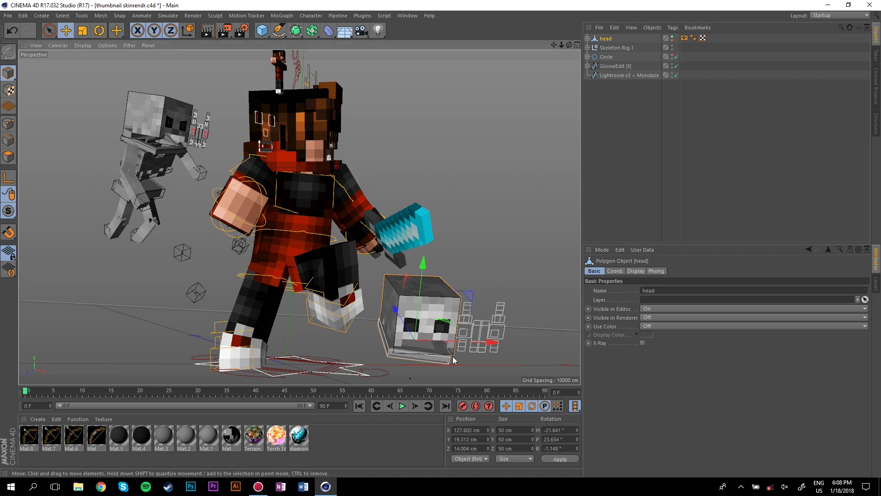
pyautogui.click(99, 30)
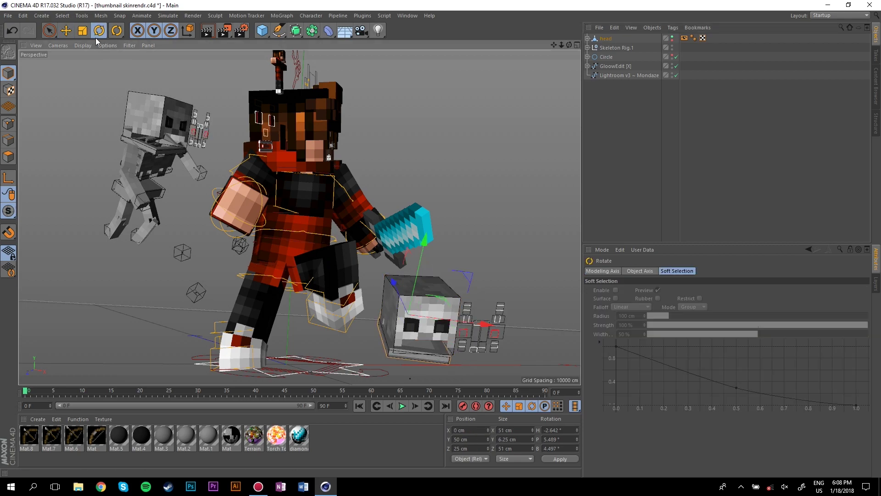
pyautogui.moveTo(374, 325); pyautogui.dragTo(398, 354)
pyautogui.click(522, 223)
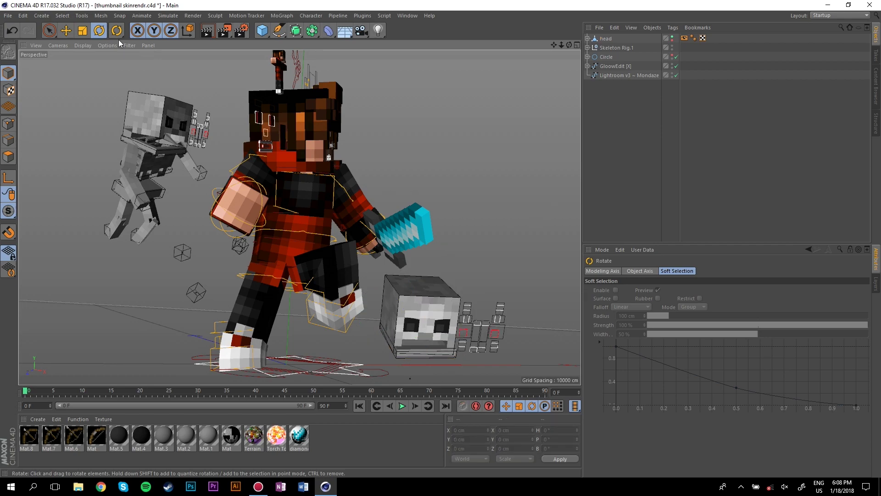
# Rotate and move the detached skeleton head beneath the character's raised foot, at about X 34, Y −1.9, Z −8 cm
pyautogui.click(68, 30)
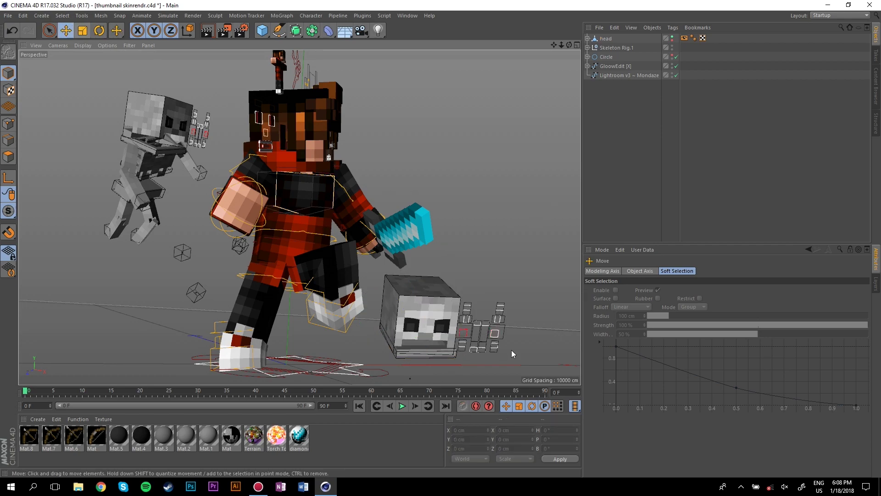
pyautogui.click(467, 321)
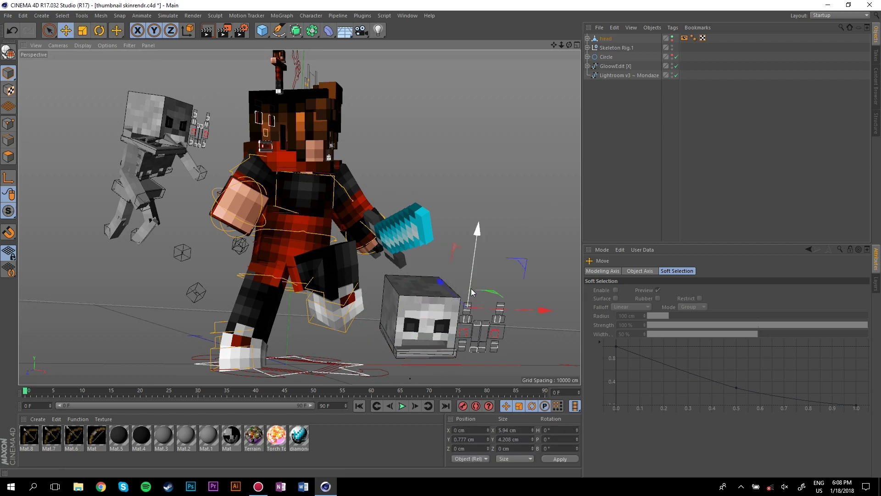
pyautogui.click(496, 263)
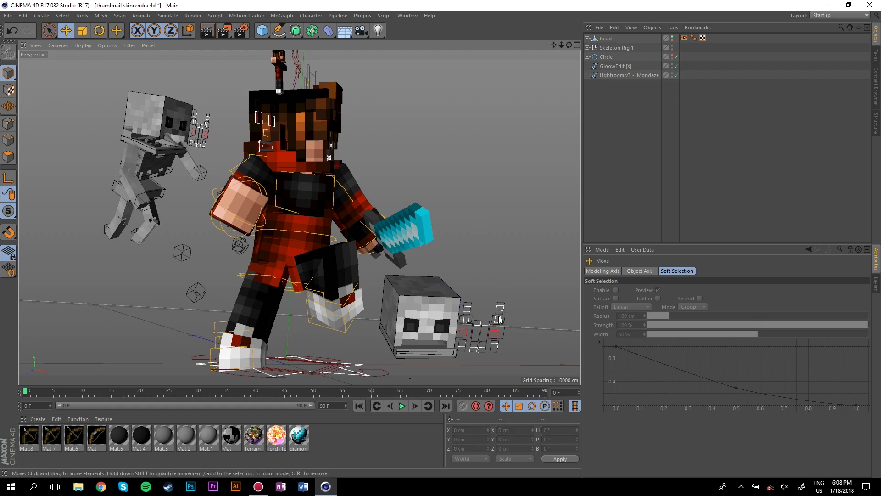
pyautogui.click(604, 41)
pyautogui.click(98, 32)
pyautogui.moveTo(416, 349); pyautogui.dragTo(313, 349)
# Raise the character's left foot control so the foot rests on top of the detached skeleton head
pyautogui.press('e')
pyautogui.click(343, 318)
pyautogui.moveTo(382, 296); pyautogui.dragTo(364, 289)
pyautogui.press('r')
pyautogui.click(464, 205)
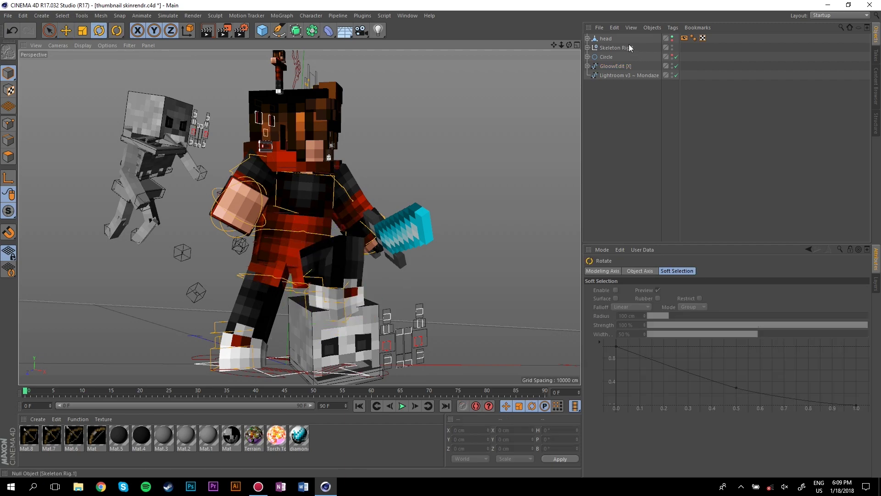
# Move the detached skeleton head to about X 32.2, Y −7, Z −22.1 cm so it sits under the foot
pyautogui.click(606, 39)
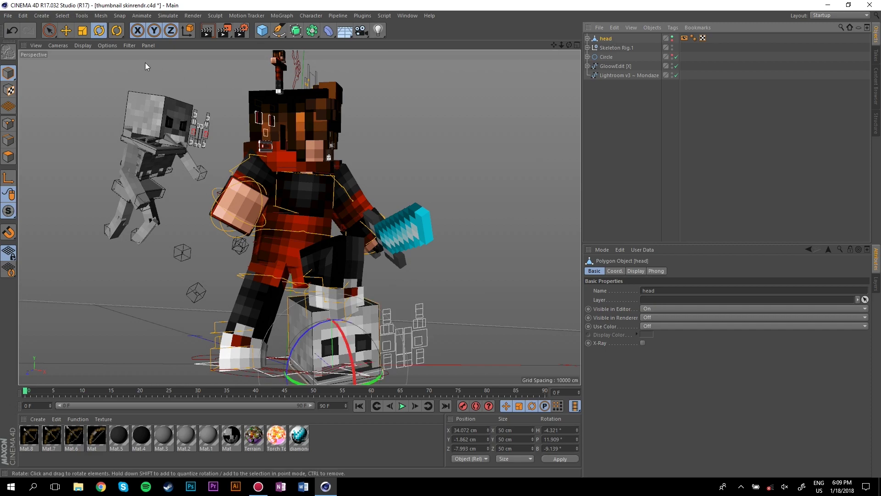
pyautogui.click(64, 33)
pyautogui.moveTo(319, 359); pyautogui.dragTo(337, 346)
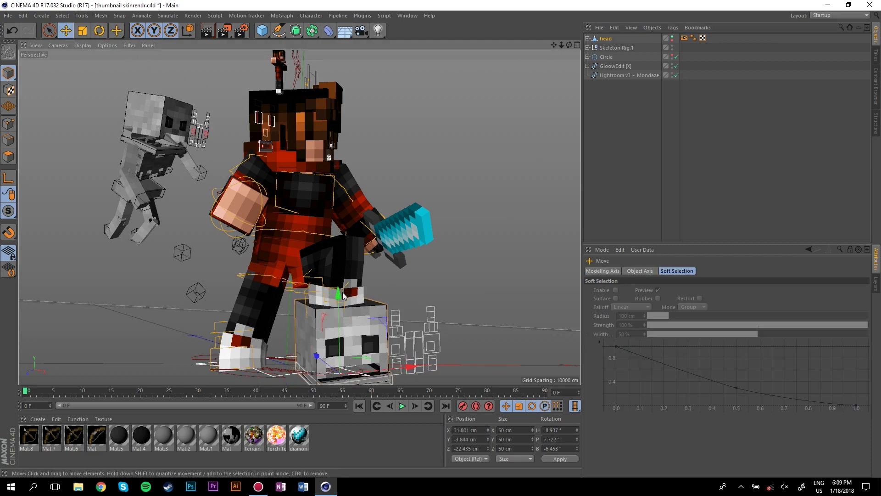
pyautogui.keyDown('alt'); pyautogui.moveTo(302, 233); pyautogui.dragTo(300, 217, button='middle'); pyautogui.keyUp('alt')
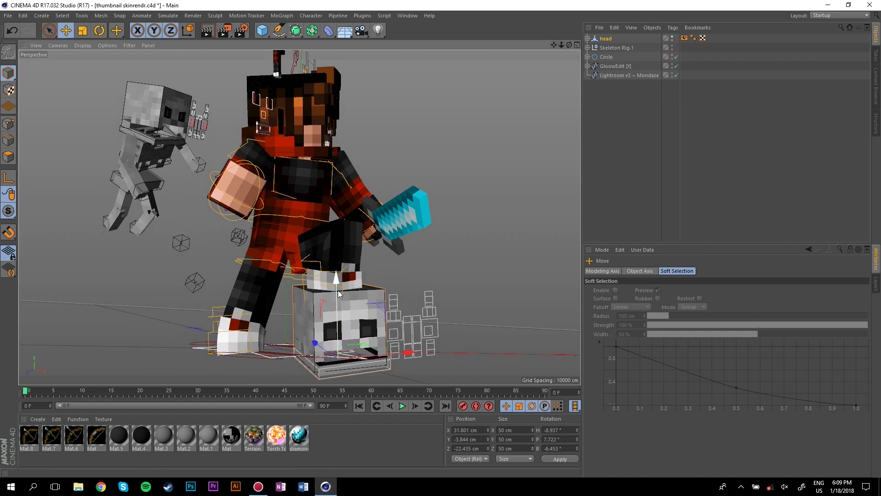
pyautogui.moveTo(337, 290); pyautogui.dragTo(316, 315)
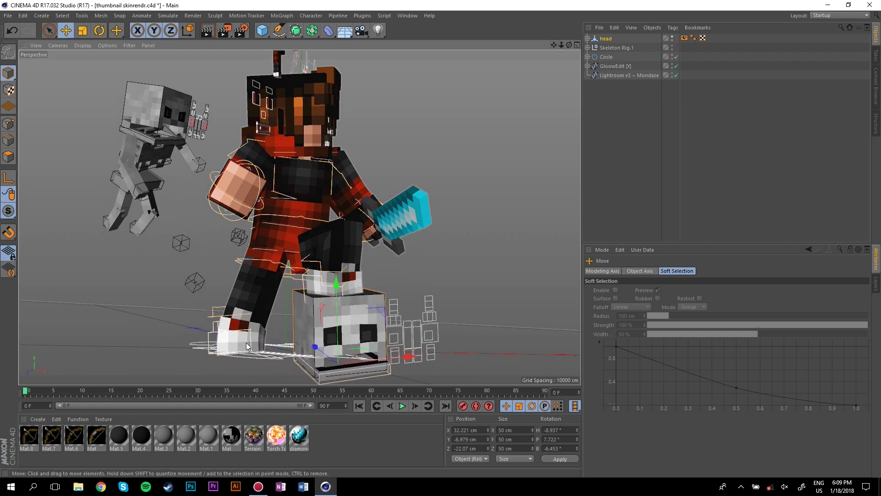
# Move the planted right foot control to about X −36.8, Y −1.2, Z −15.1 cm
pyautogui.click(467, 283)
pyautogui.click(262, 354)
pyautogui.moveTo(166, 202); pyautogui.dragTo(269, 299)
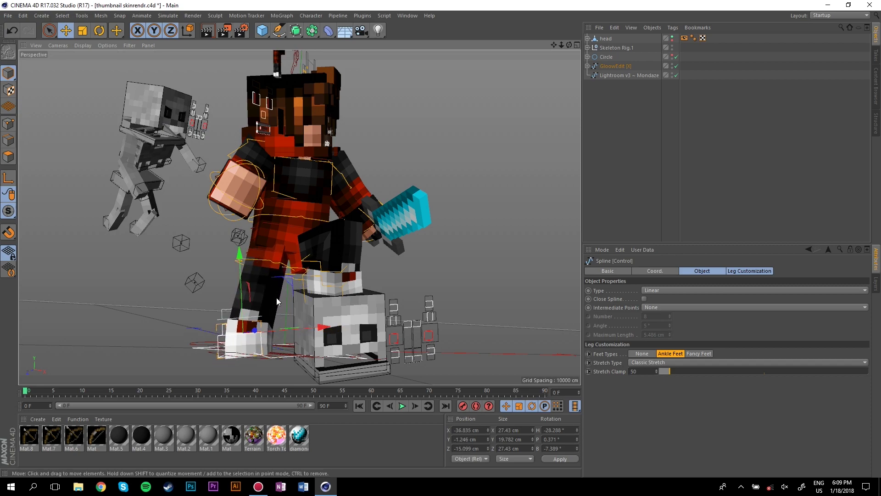
pyautogui.click(482, 206)
# Rotate the character's upper body to face the viewer, undoing the last adjustments
pyautogui.click(288, 200)
pyautogui.press('r')
pyautogui.moveTo(327, 202); pyautogui.dragTo(274, 229)
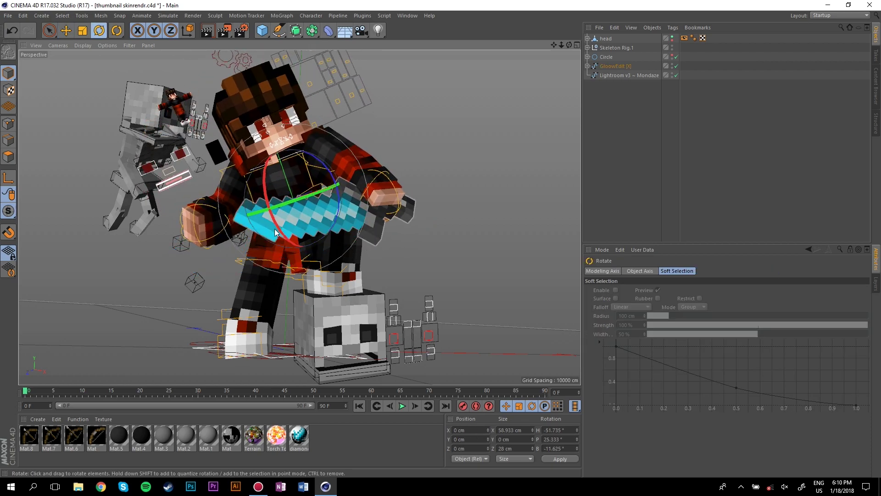
pyautogui.hotkey('ctrl', 'z')
pyautogui.hotkey('ctrl', 'z')
# Raise the sword arm by rotating its shoulder to about H 65.5°, P 1.2°, B 29.6°, and adjust the head's rotation
pyautogui.click(331, 159)
pyautogui.moveTo(332, 160); pyautogui.dragTo(388, 120)
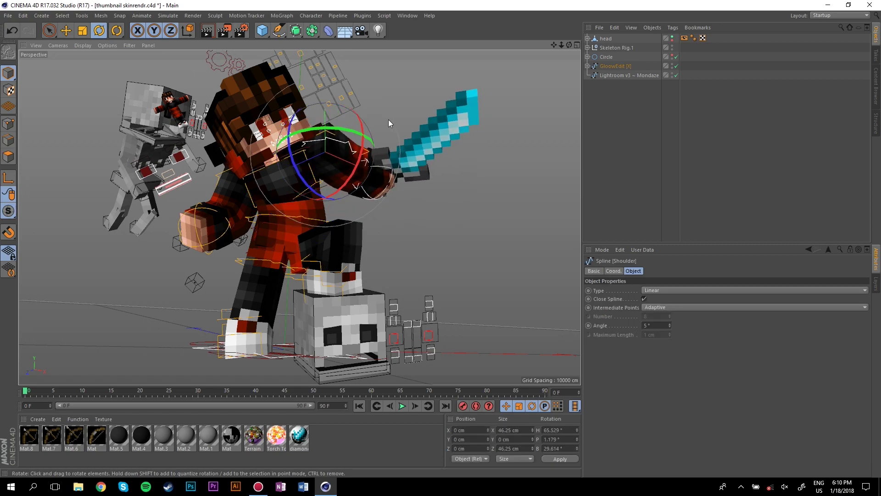
pyautogui.click(330, 206)
pyautogui.click(264, 174)
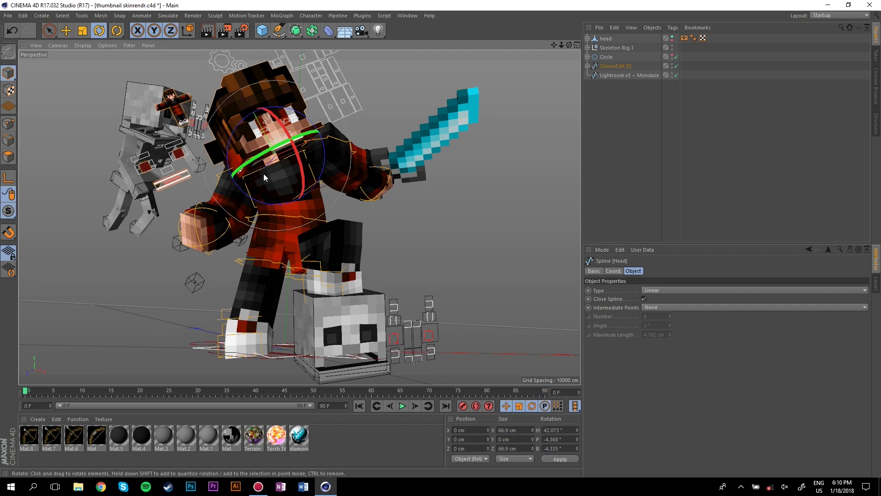
pyautogui.click(442, 209)
# Lower the character's empty-handed arm beside the body by adjusting its wrist and shoulder controls
pyautogui.click(209, 179)
pyautogui.press('e')
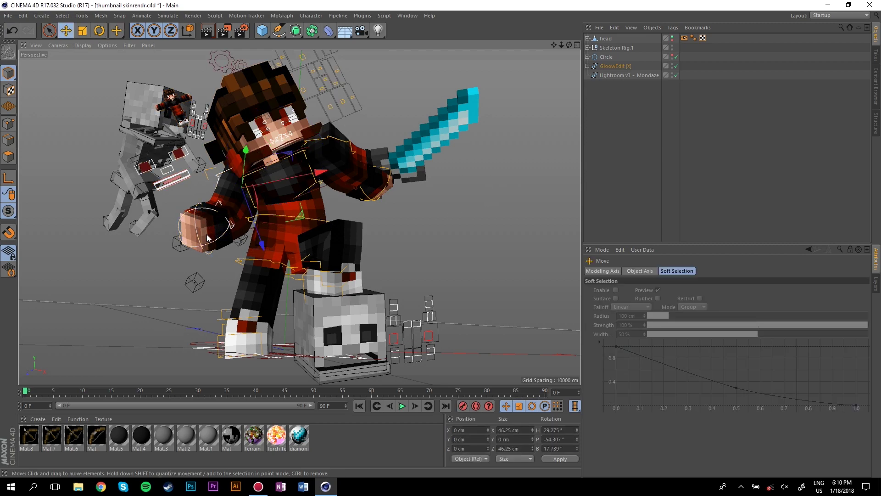
pyautogui.click(216, 245)
pyautogui.moveTo(213, 243); pyautogui.dragTo(212, 263)
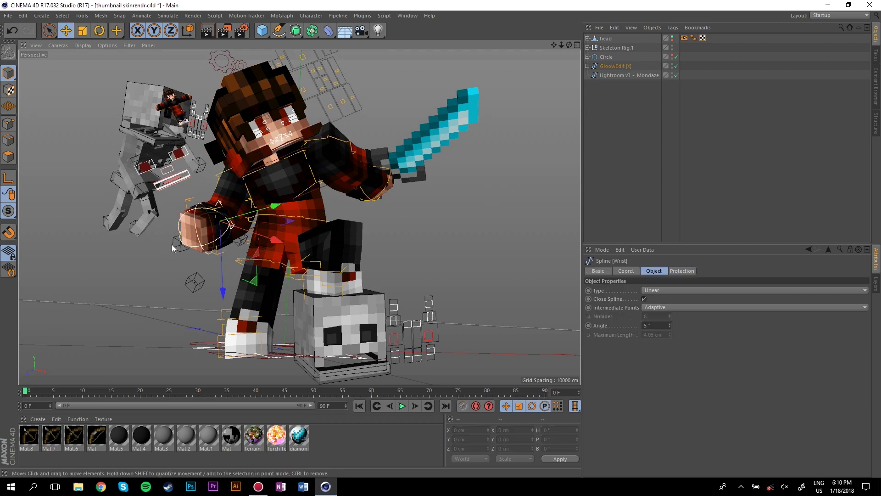
pyautogui.click(198, 223)
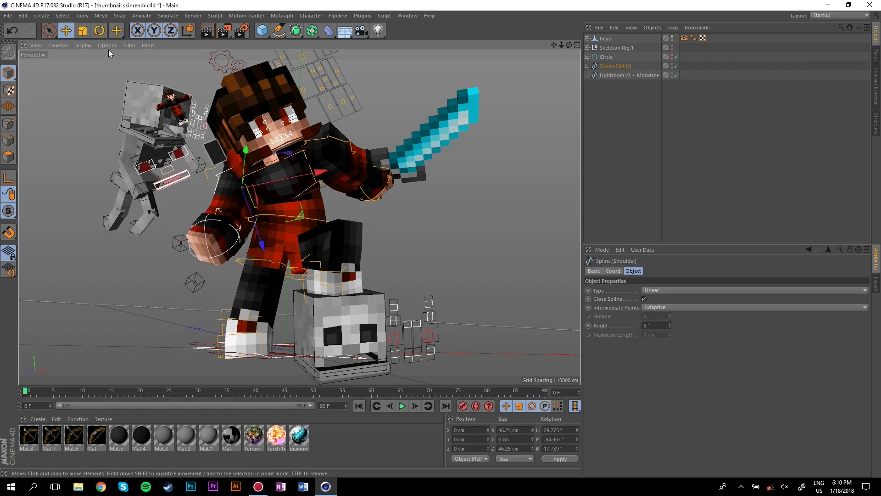
pyautogui.click(102, 32)
pyautogui.moveTo(232, 162); pyautogui.dragTo(233, 208)
pyautogui.click(428, 223)
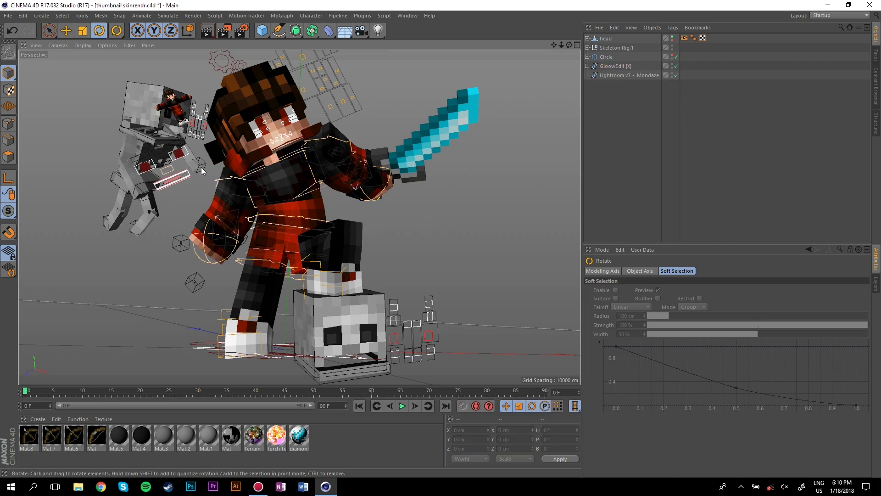
# Move the background skeleton rig to about X −104.8, Y 51.2, Z 65.6 cm and rotate it to about H 14.5°, P −31.4°, B −31.3°
pyautogui.click(602, 39)
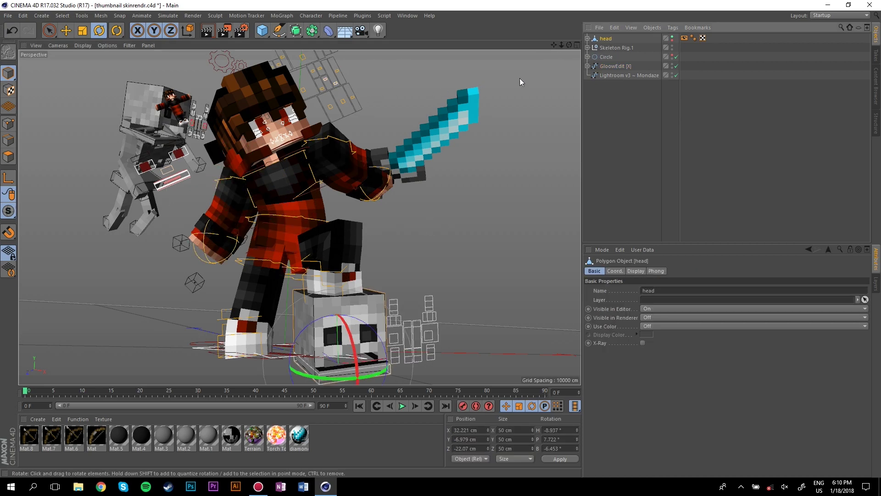
pyautogui.click(164, 151)
pyautogui.moveTo(164, 152); pyautogui.dragTo(103, 133)
pyautogui.click(67, 30)
pyautogui.moveTo(155, 150); pyautogui.dragTo(127, 271)
pyautogui.moveTo(171, 241); pyautogui.dragTo(183, 233)
pyautogui.press('r')
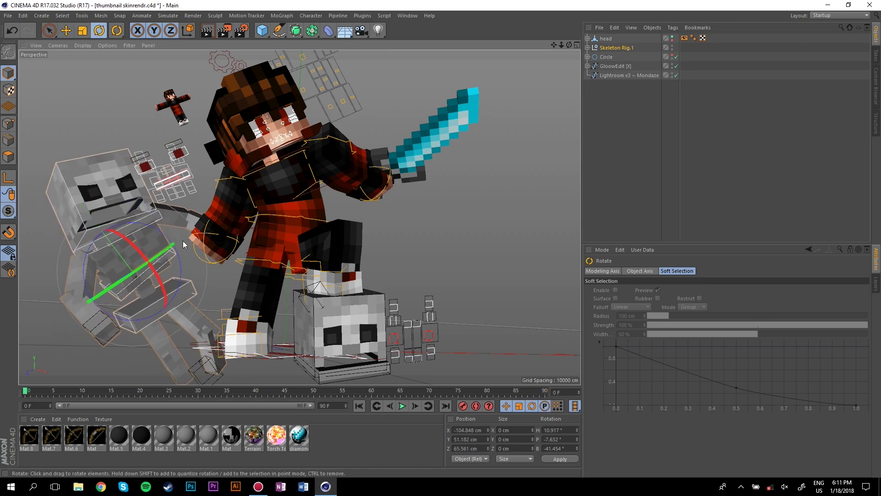
pyautogui.moveTo(150, 278); pyautogui.dragTo(149, 253)
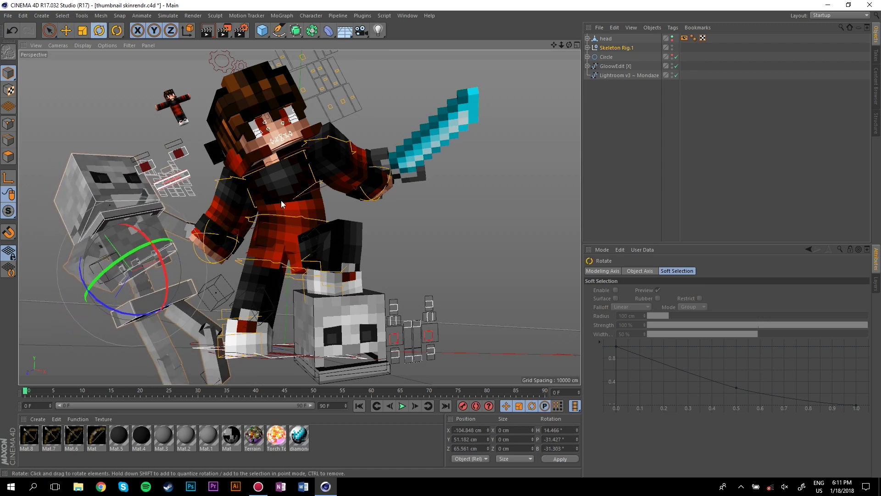
# Rotate the detached skeleton head under the foot to about H −14.6°, P −2.5°, B −2.9°
pyautogui.click(67, 31)
pyautogui.press('r')
pyautogui.click(328, 350)
pyautogui.moveTo(328, 349); pyautogui.dragTo(324, 332)
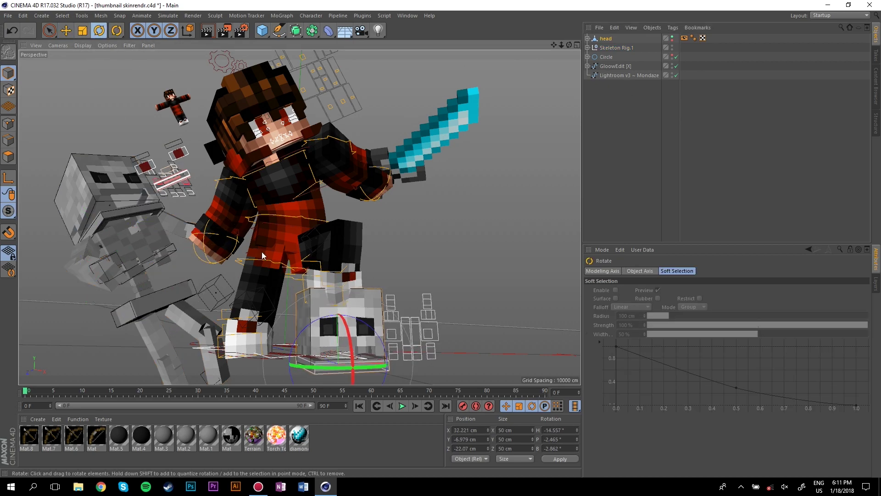
# Rotate the background skeleton rig to about H −11.2°, P −37.4°, B −48°
pyautogui.press('e')
pyautogui.click(183, 247)
pyautogui.click(83, 159)
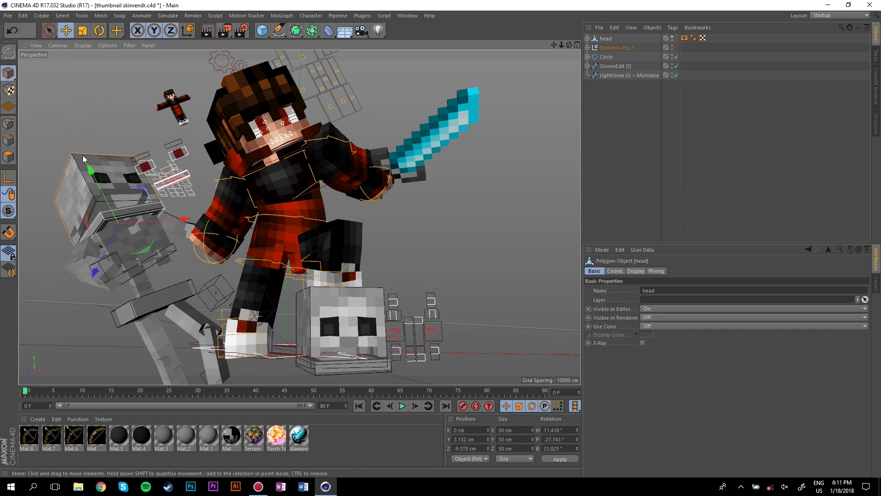
pyautogui.click(100, 30)
pyautogui.click(341, 334)
pyautogui.click(147, 294)
pyautogui.moveTo(157, 250); pyautogui.dragTo(133, 241)
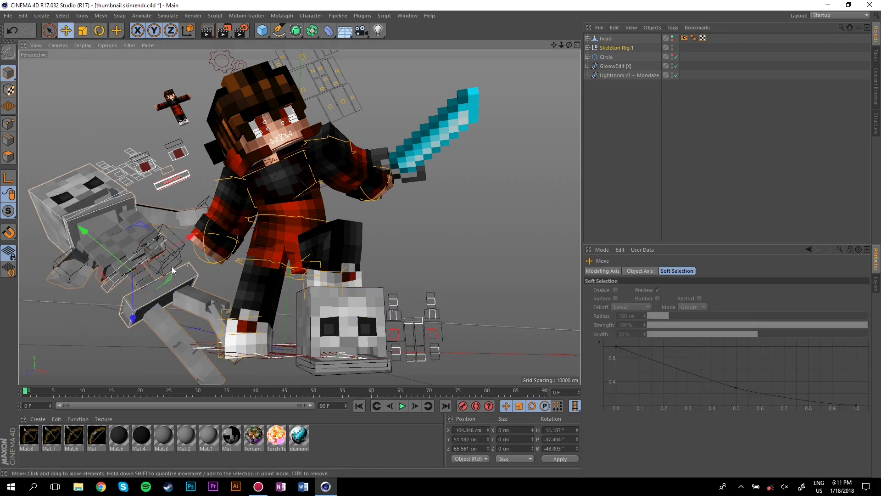
# Move and rotate the background skeleton and its limb controls into a leaning pose behind the character
pyautogui.click(66, 30)
pyautogui.moveTo(183, 358); pyautogui.dragTo(213, 365)
pyautogui.press('r')
pyautogui.click(142, 257)
pyautogui.moveTo(133, 292); pyautogui.dragTo(148, 257)
pyautogui.click(99, 197)
pyautogui.click(186, 373)
pyautogui.press('e')
pyautogui.click(87, 268)
pyautogui.moveTo(144, 207); pyautogui.dragTo(134, 263)
# Turn the background skeleton's head slightly, then deselect it
pyautogui.click(108, 156)
pyautogui.click(99, 31)
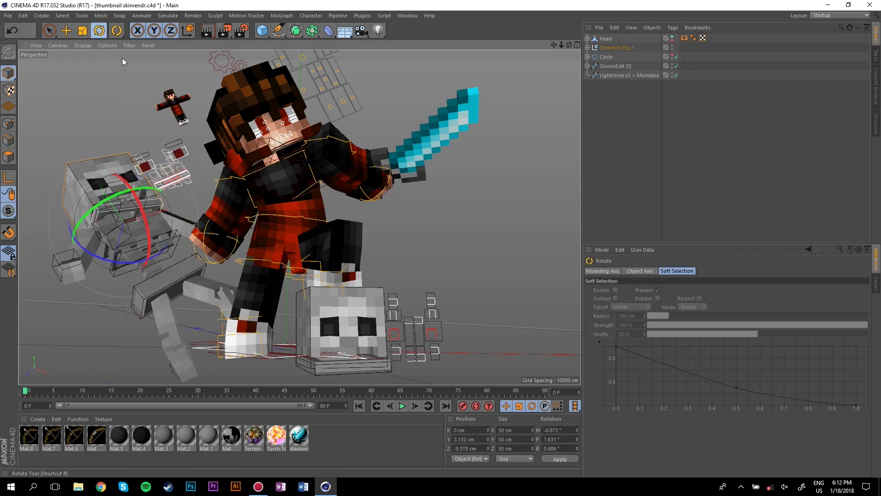
pyautogui.click(137, 149)
pyautogui.click(71, 108)
pyautogui.click(66, 31)
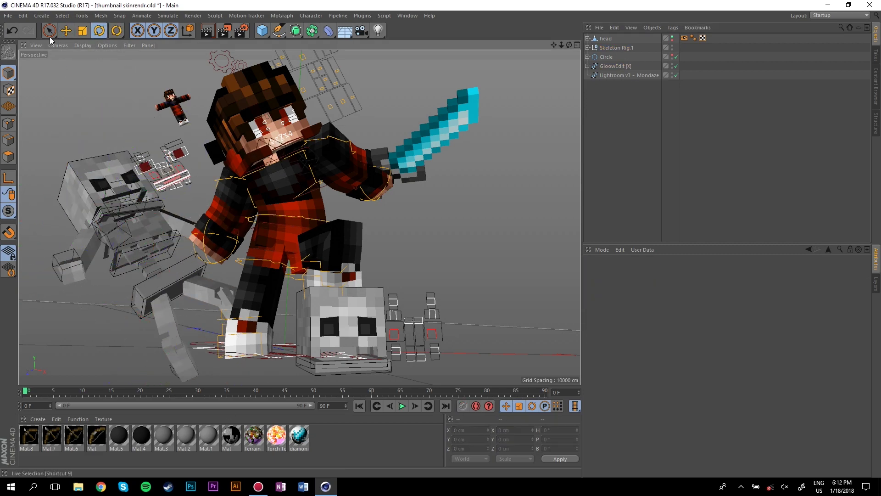
pyautogui.click(114, 167)
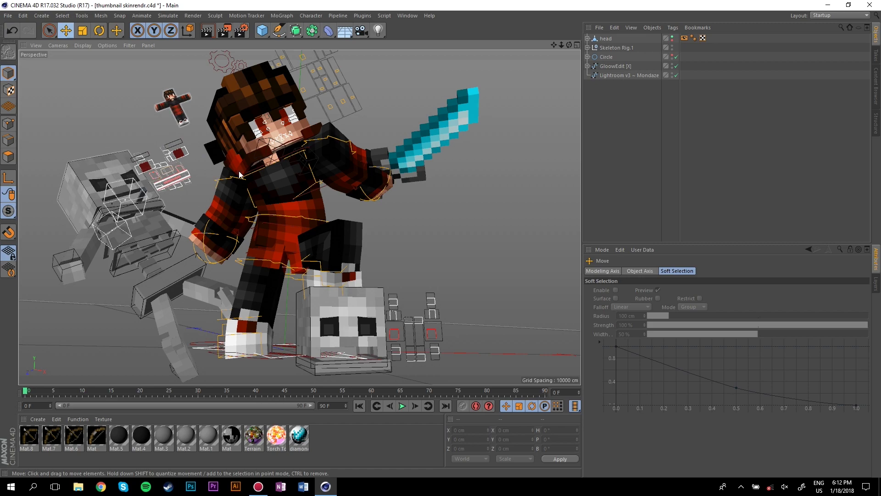
pyautogui.click(431, 174)
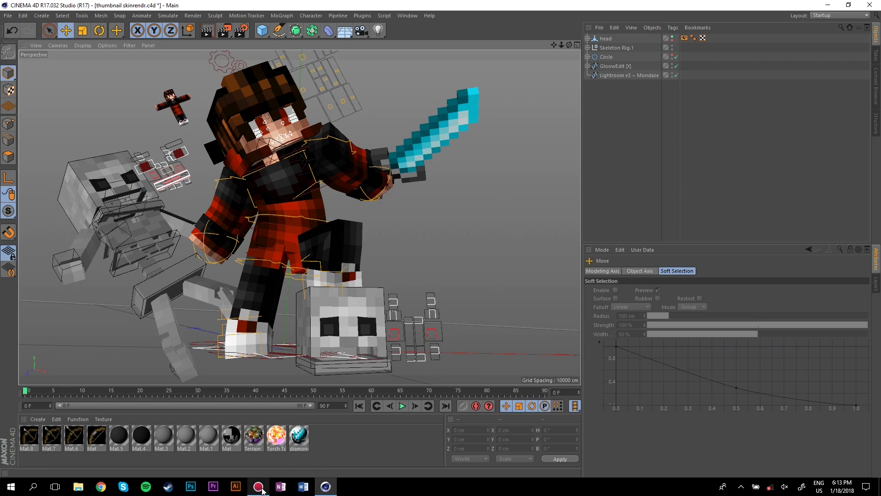
pyautogui.moveTo(262, 490)
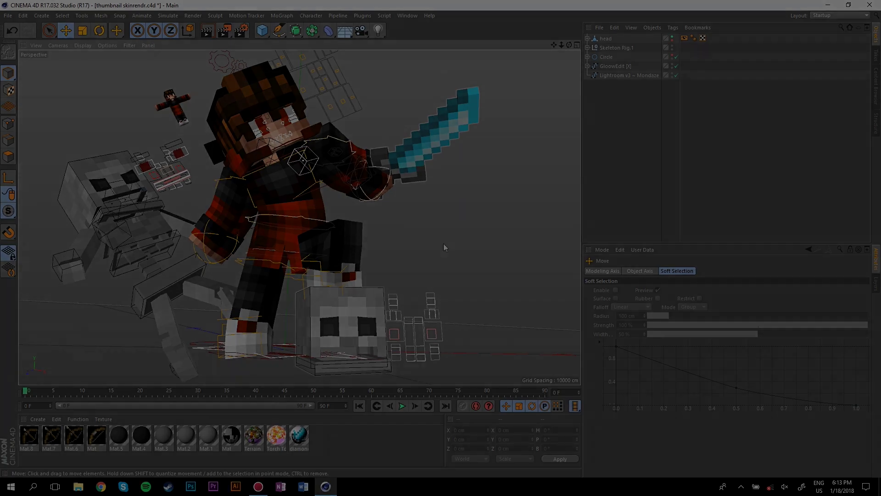